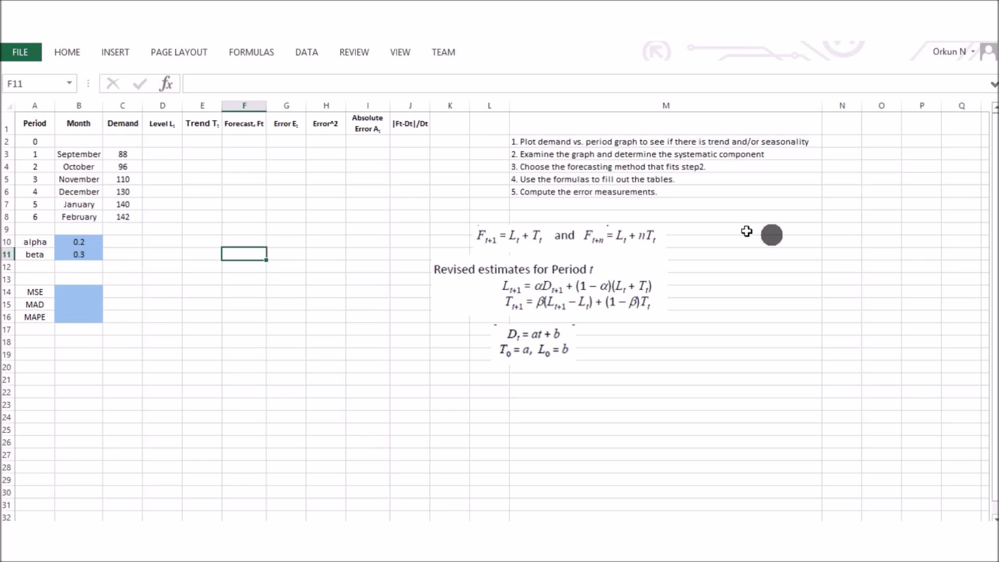
left_click(92, 154)
left_click_drag(87, 171, 89, 215)
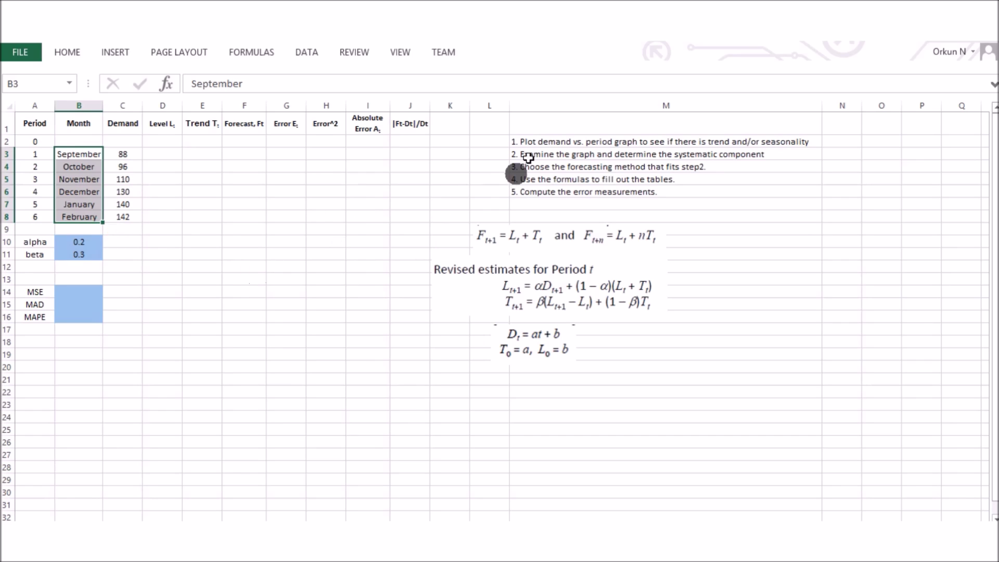
left_click_drag(556, 141, 538, 194)
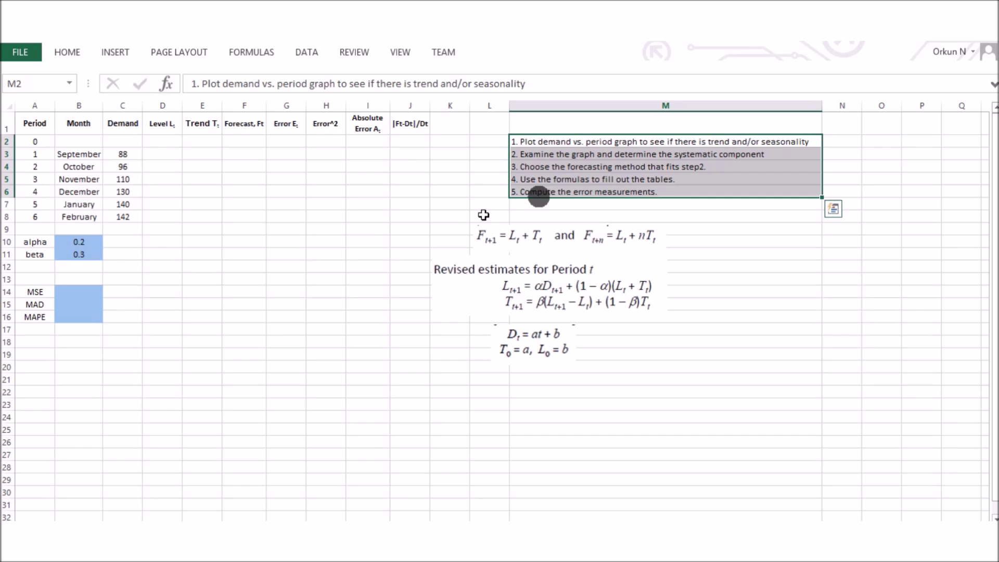
left_click(317, 327)
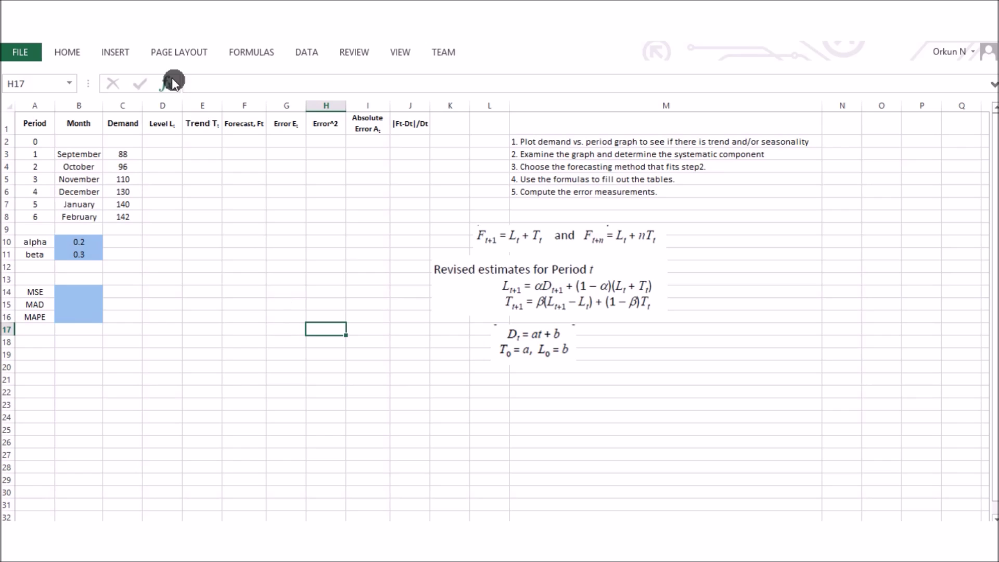
Insert a blank 2-D line chart and place it below the demand table.
left_click(114, 53)
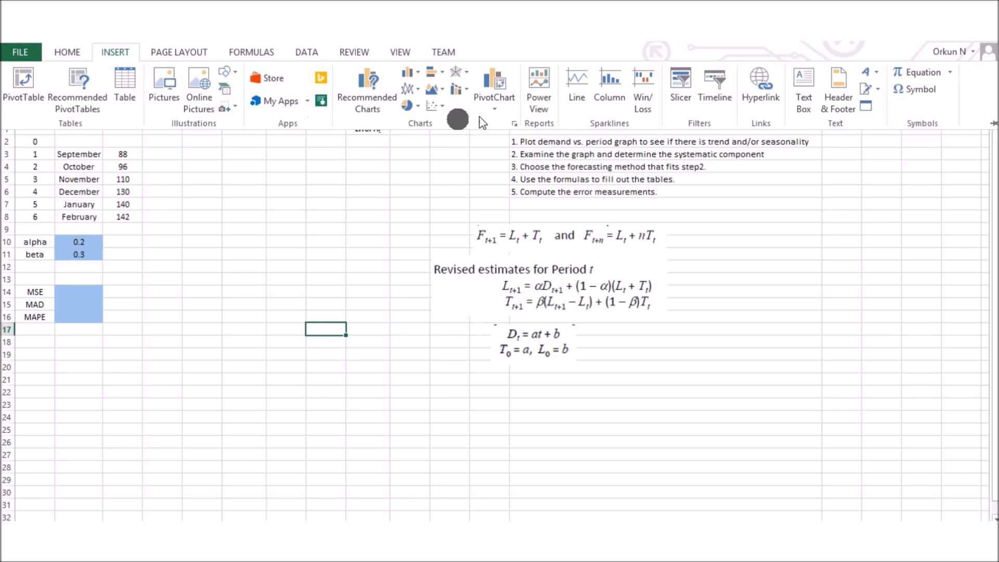
left_click(409, 85)
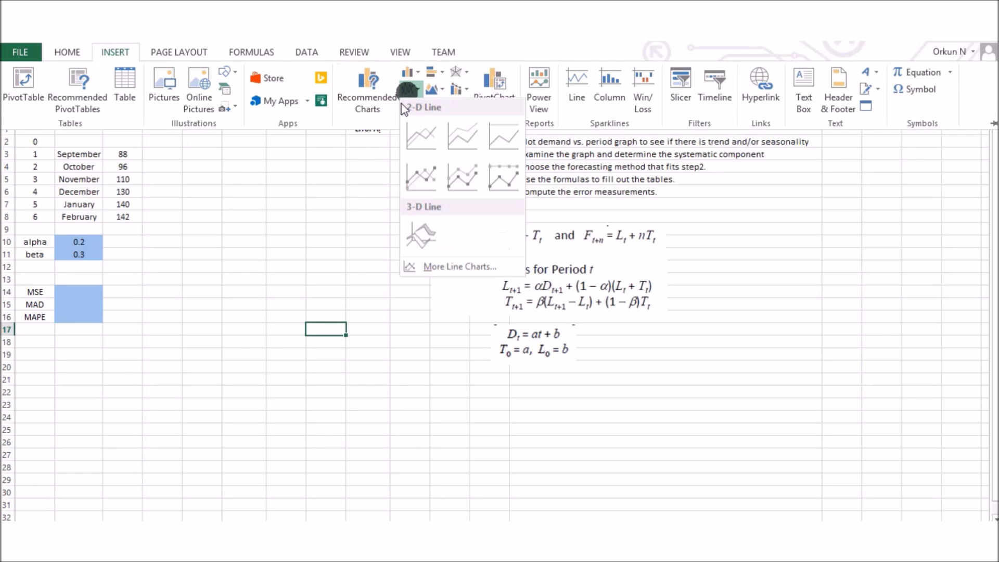
left_click(421, 132)
left_click_drag(407, 256, 232, 315)
Add a data series to the chart using the demand values in C3:C8.
right_click(240, 335)
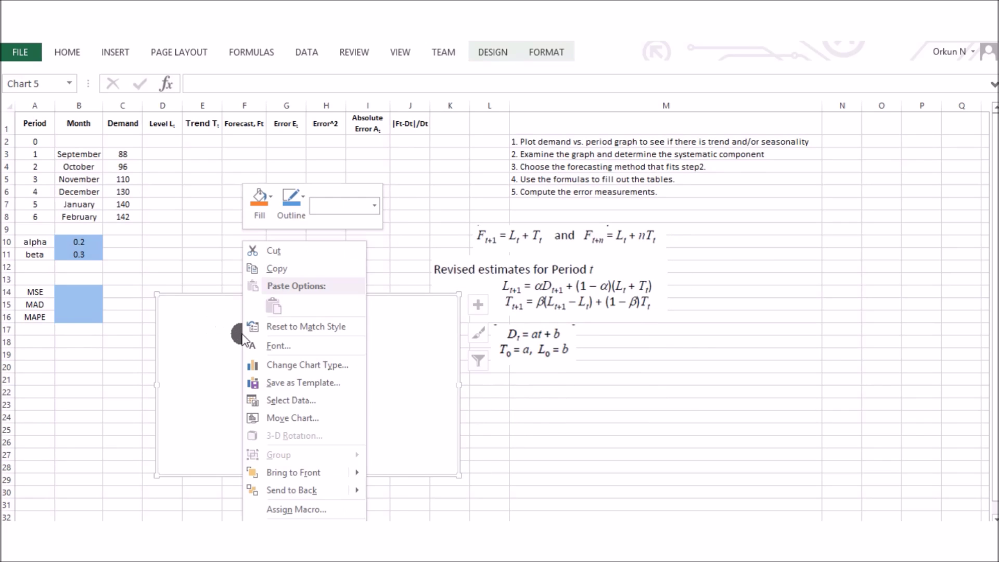
left_click(305, 402)
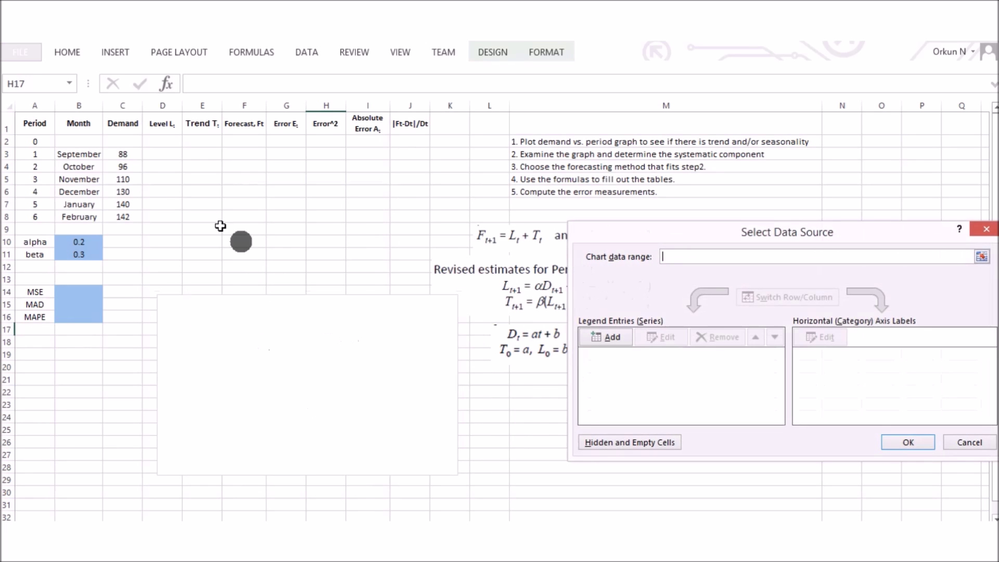
left_click(602, 334)
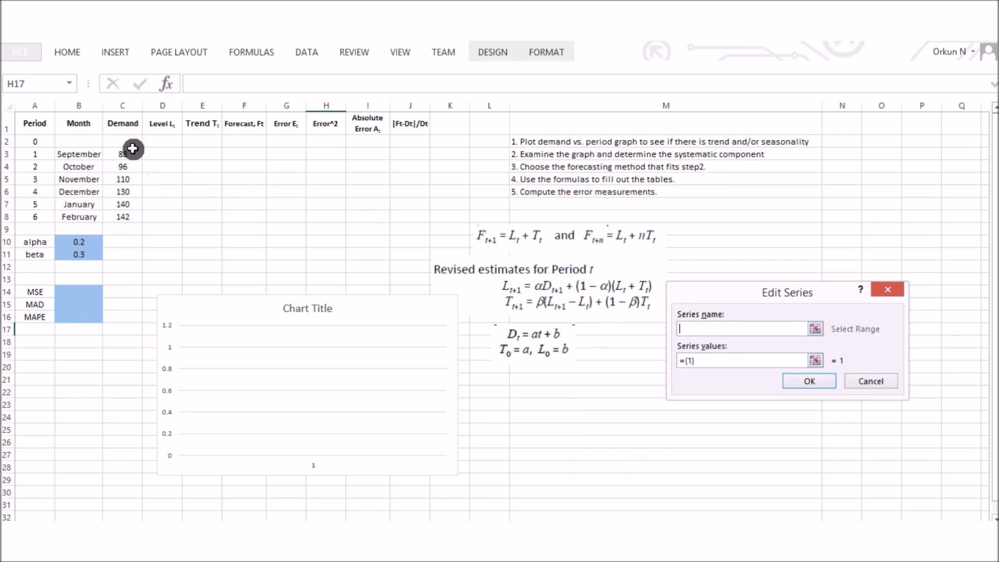
left_click_drag(715, 358, 623, 363)
key("BackSpace")
left_click_drag(123, 154, 122, 216)
left_click(815, 384)
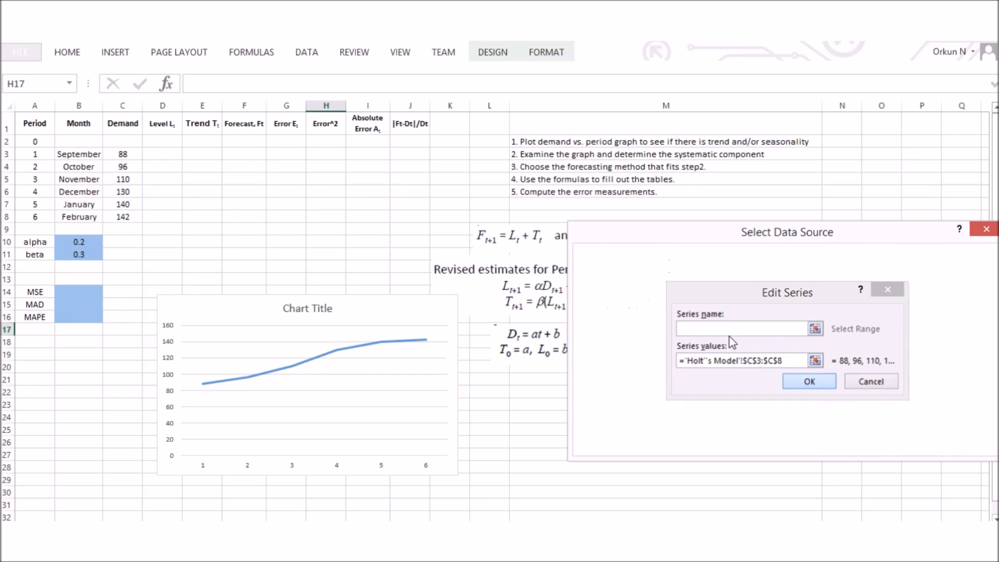
Use the periods in A3:A8 as the chart's horizontal axis labels and delete the chart title.
left_click(827, 339)
left_click_drag(41, 153, 32, 214)
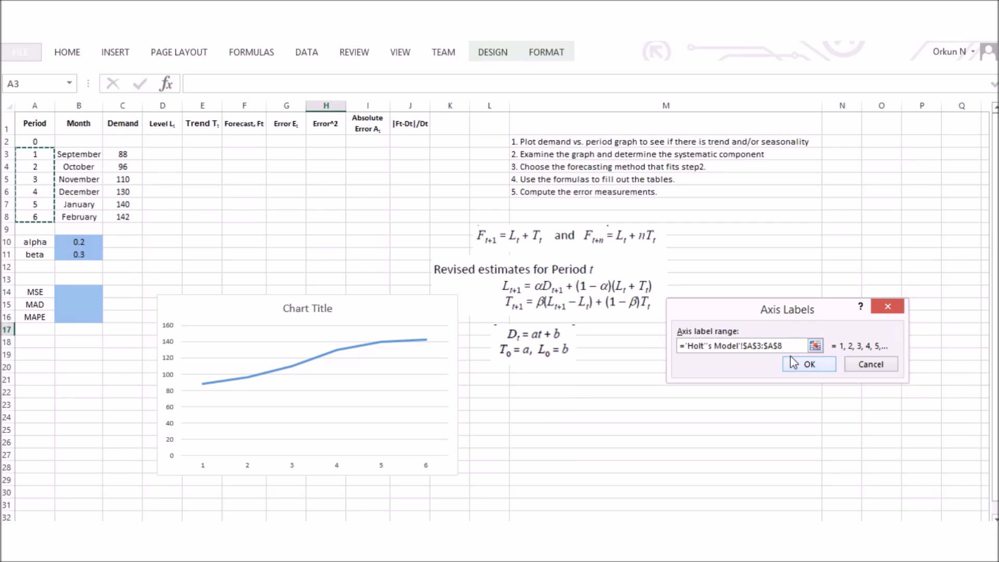
left_click(814, 363)
left_click(908, 441)
left_click(307, 308)
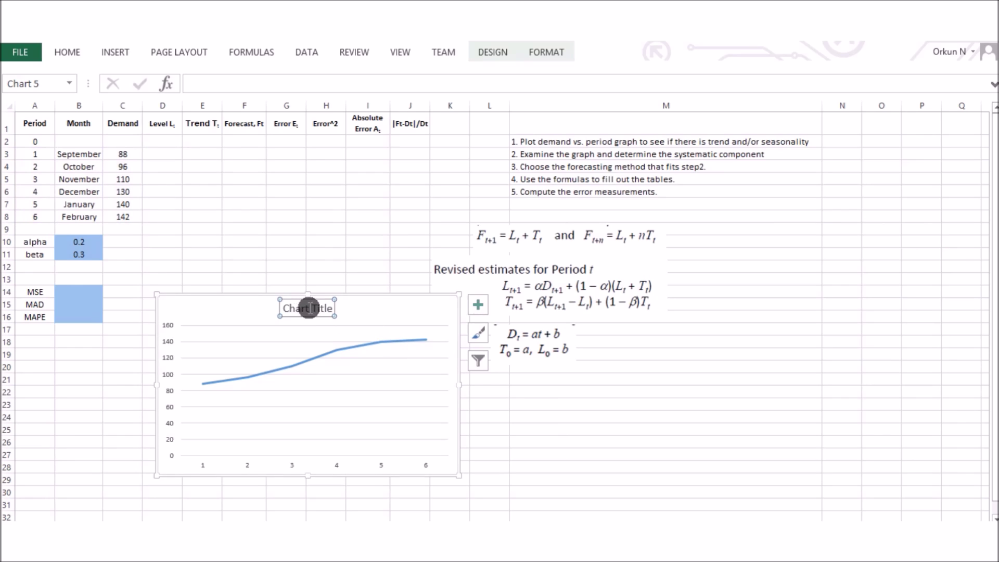
key("Delete")
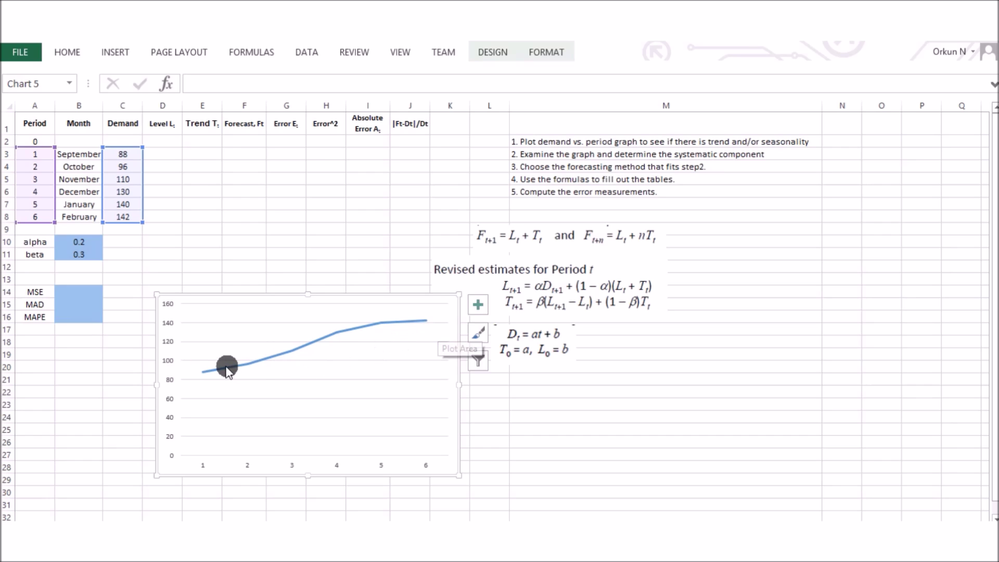
Examine the demand line for trend or seasonality, the initial-value formulas, and the Level, Trend and Forecast column headings.
mouse_move(220, 372)
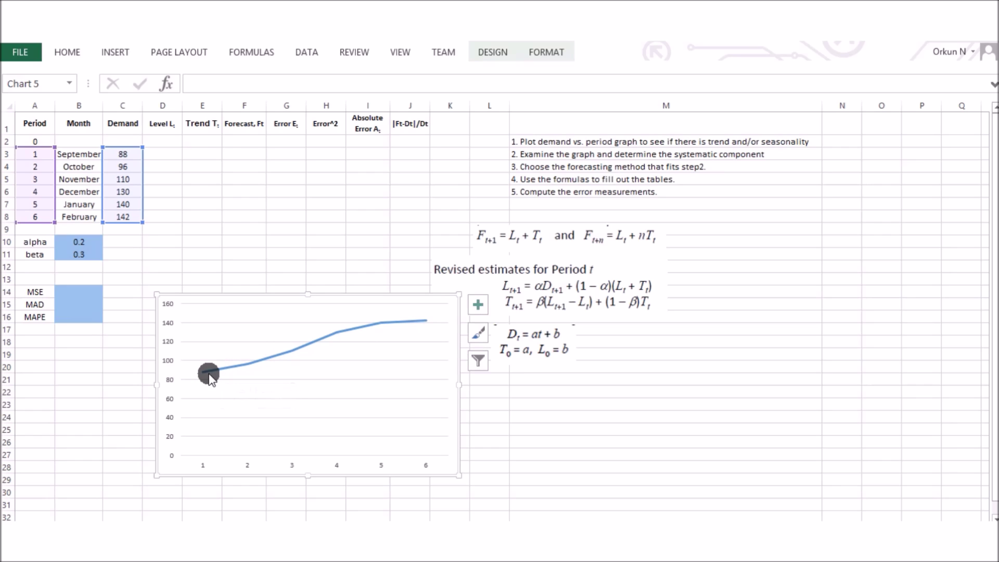
mouse_move(427, 326)
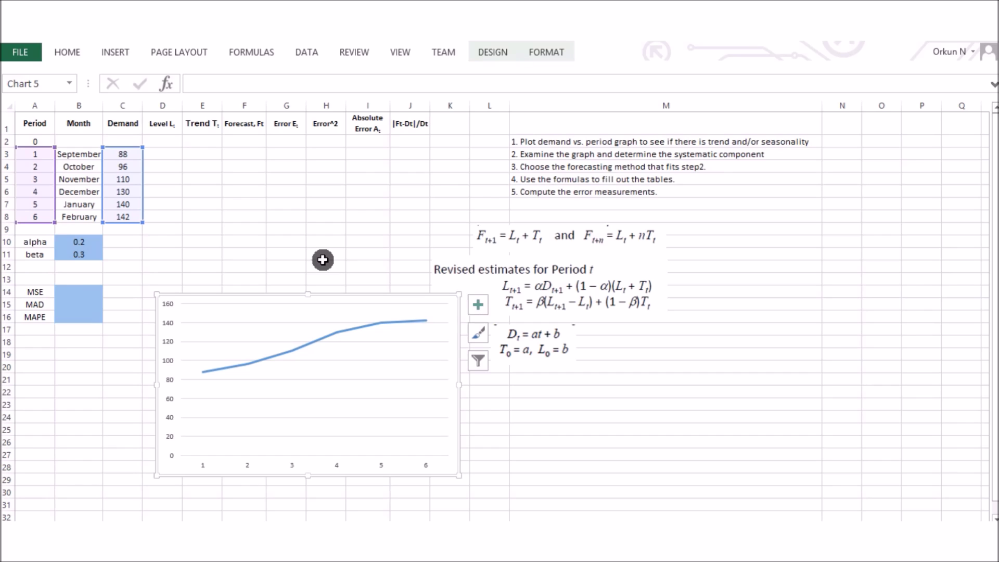
mouse_move(396, 60)
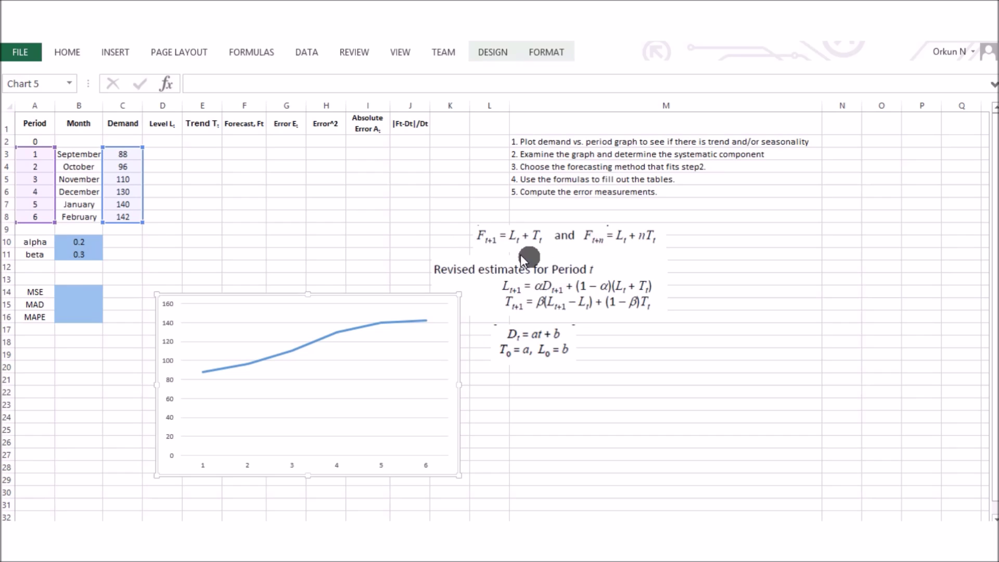
left_click(518, 336)
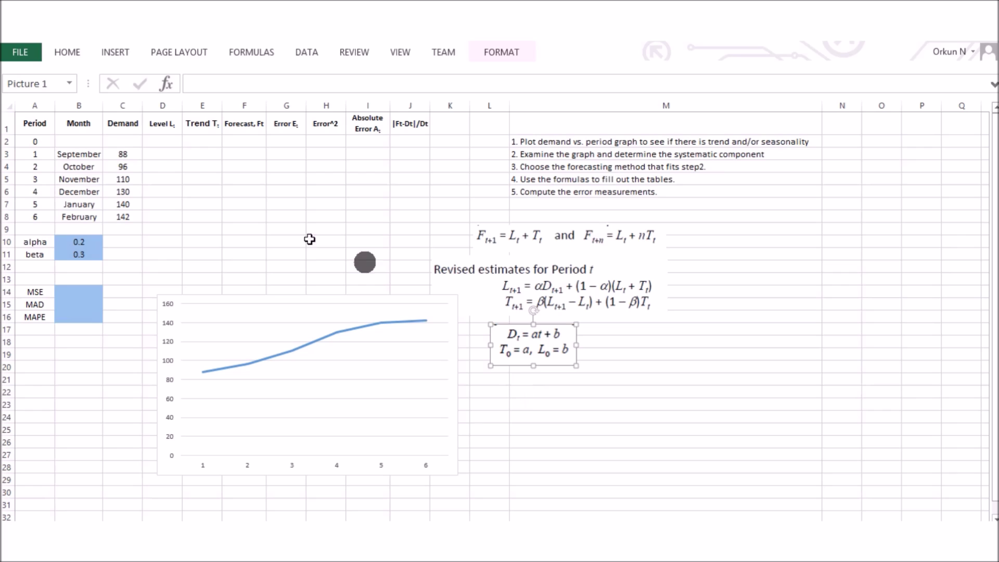
left_click(167, 123)
left_click(204, 129)
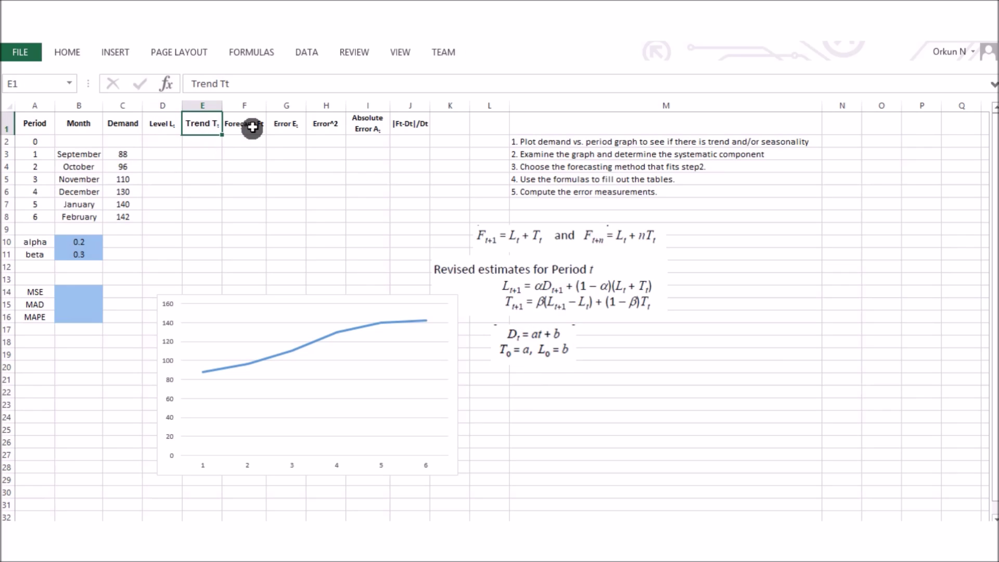
left_click(244, 127)
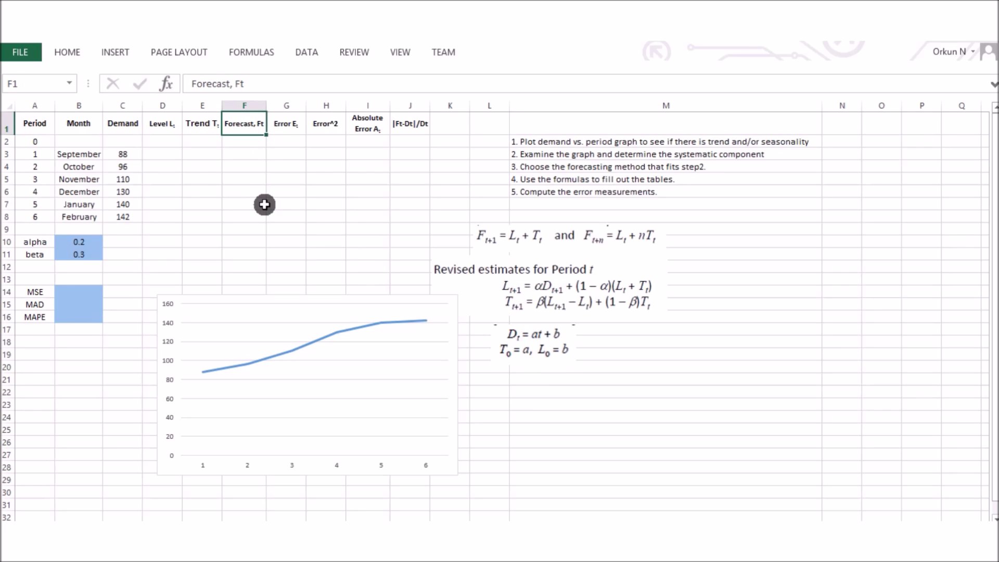
left_click(167, 126)
left_click(204, 128)
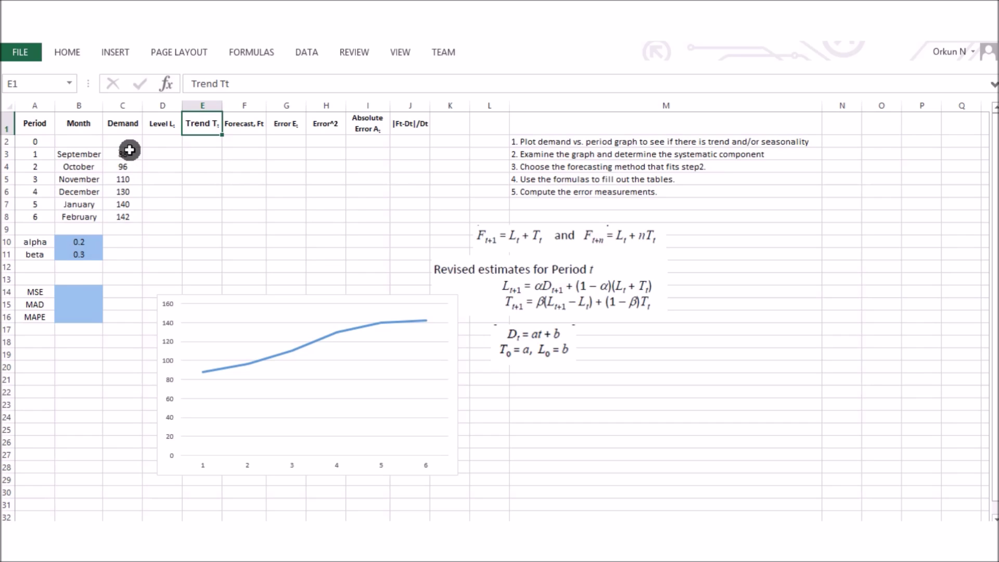
Set up a Regression analysis with C3:C8 as the Y range and A3:A8 as the X range.
left_click(308, 53)
left_click(924, 78)
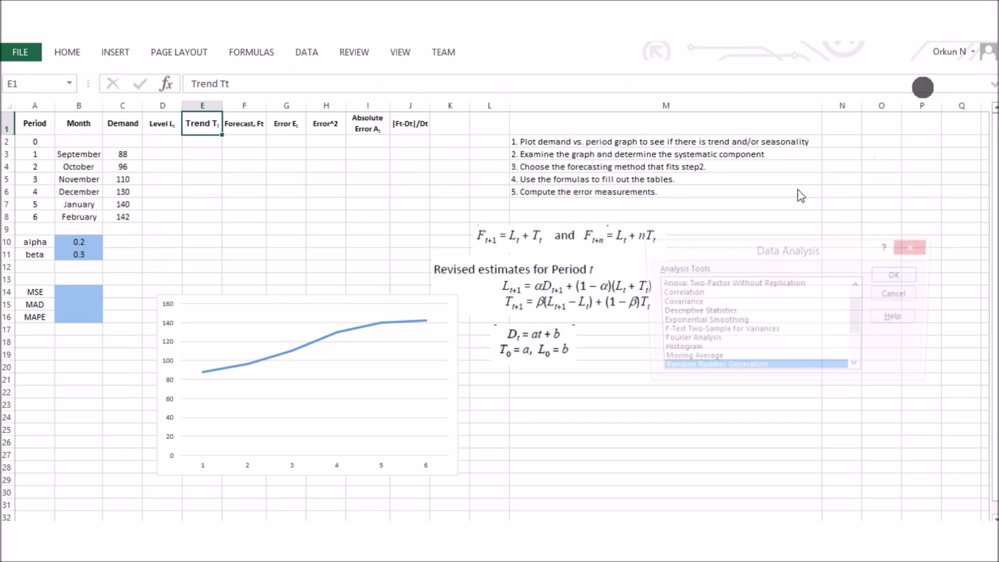
scroll(781, 339, "down", 1)
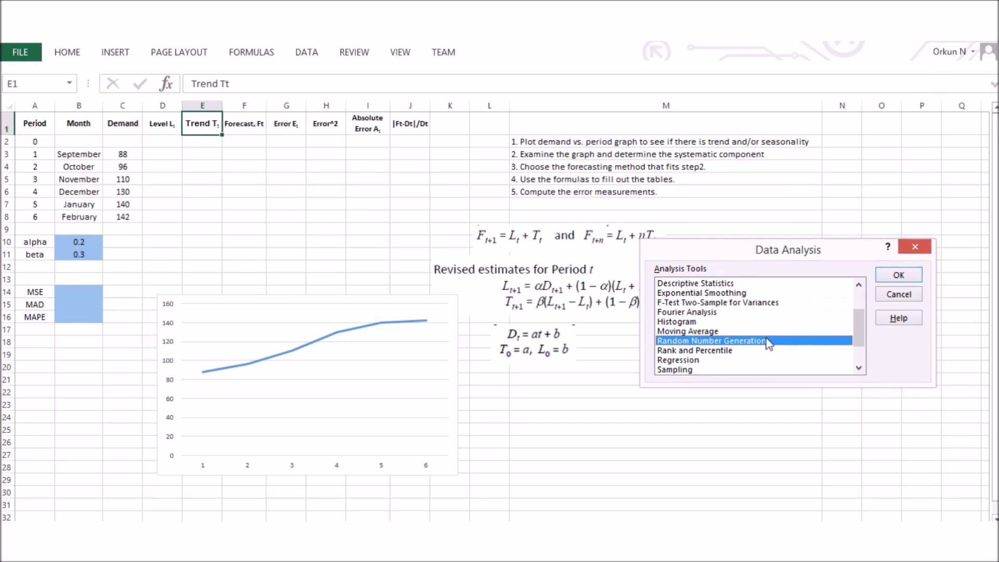
left_click(685, 357)
left_click(896, 275)
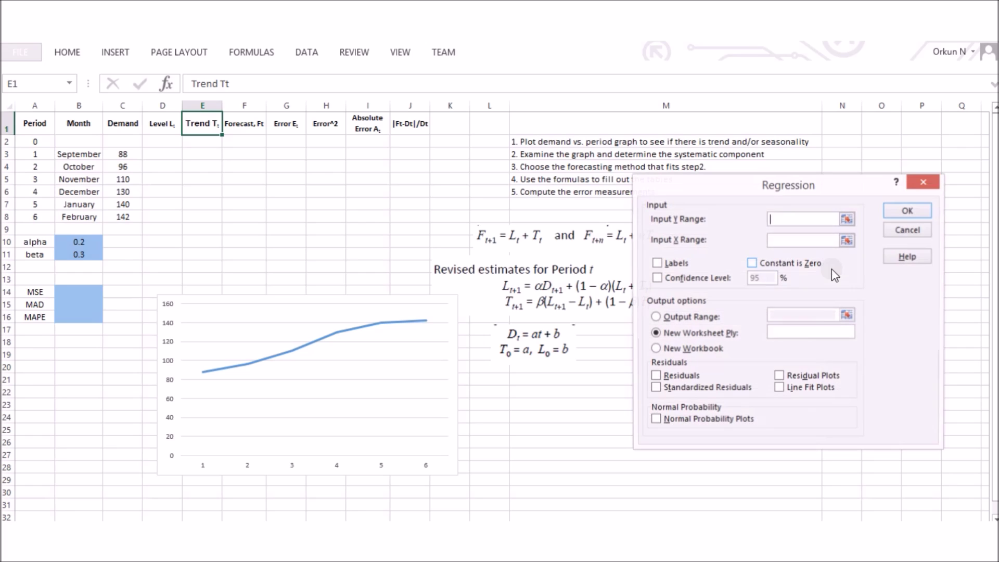
left_click_drag(753, 189, 745, 188)
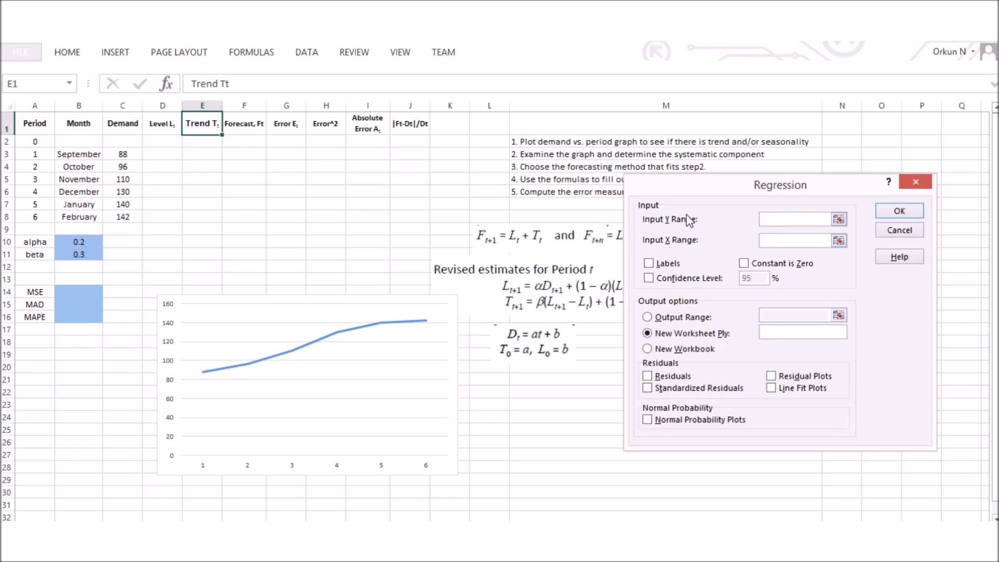
left_click_drag(129, 152, 124, 217)
left_click(790, 240)
left_click_drag(30, 152, 27, 216)
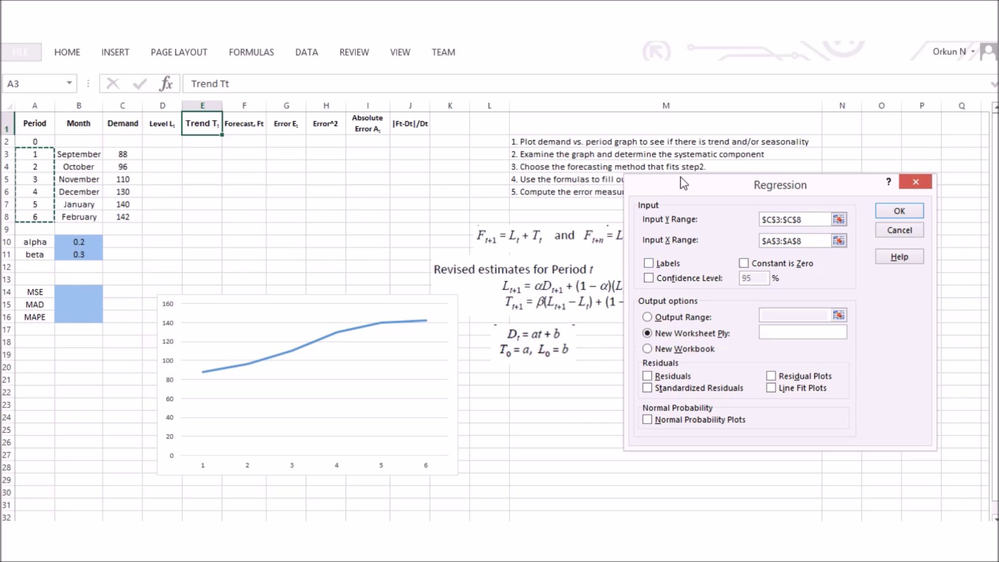
Set the regression's output range to N13:R24 on the current sheet and run the analysis.
left_click_drag(569, 195, 349, 221)
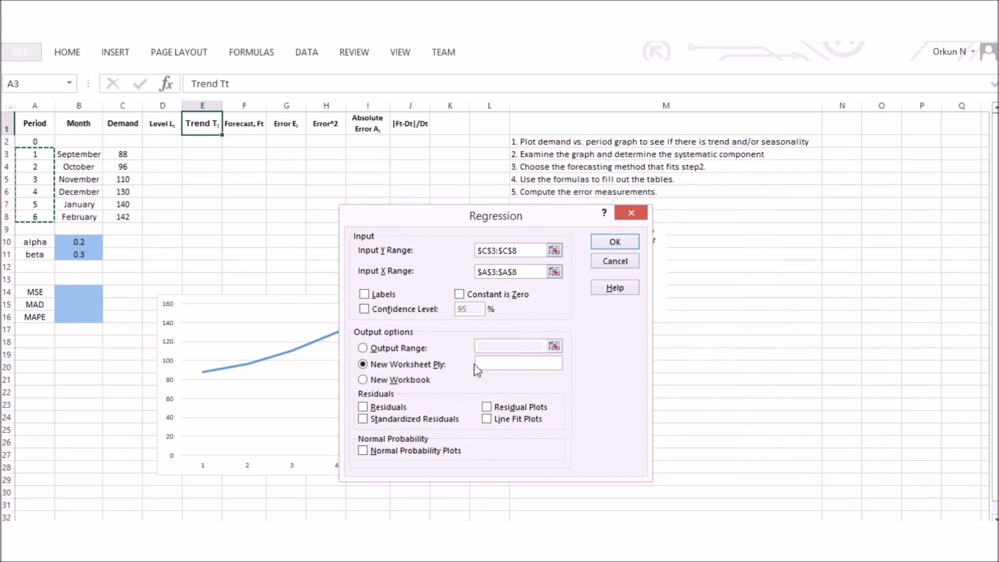
left_click(363, 348)
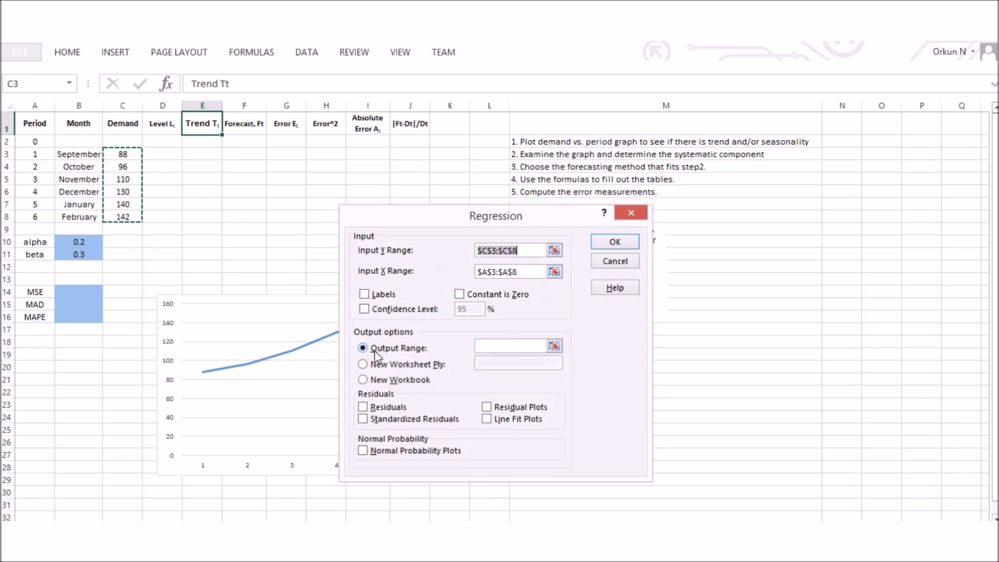
left_click(507, 346)
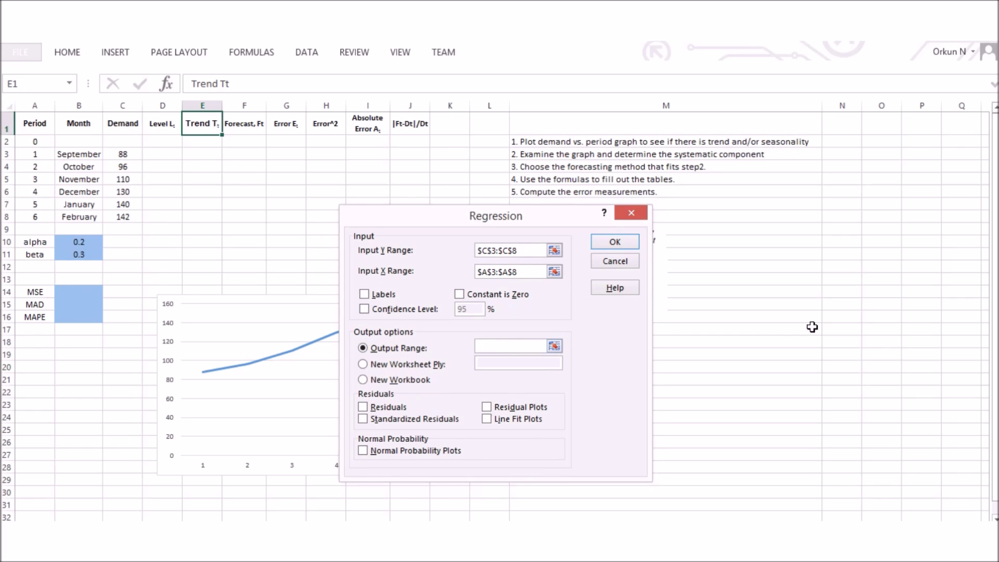
left_click_drag(836, 274, 973, 416)
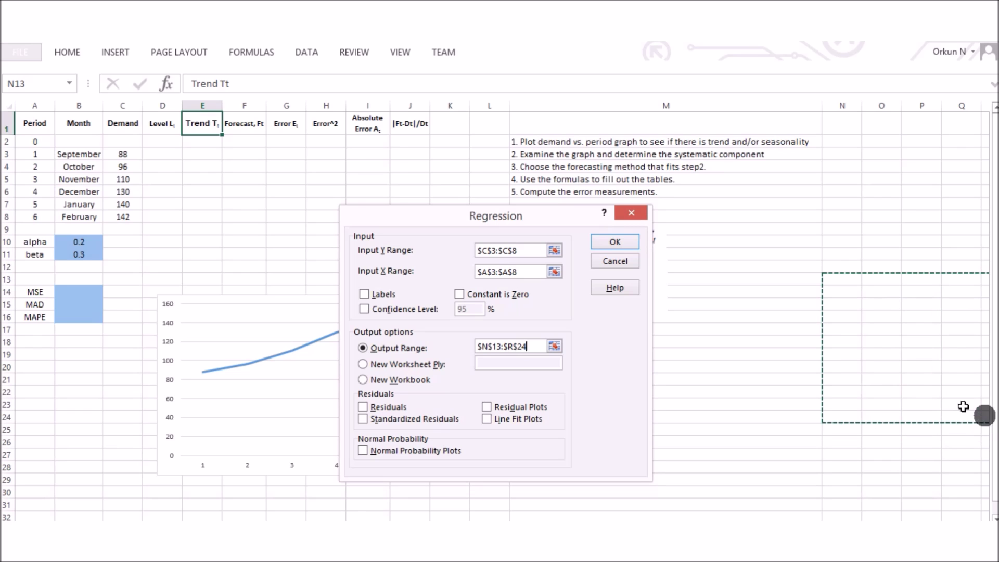
left_click(608, 242)
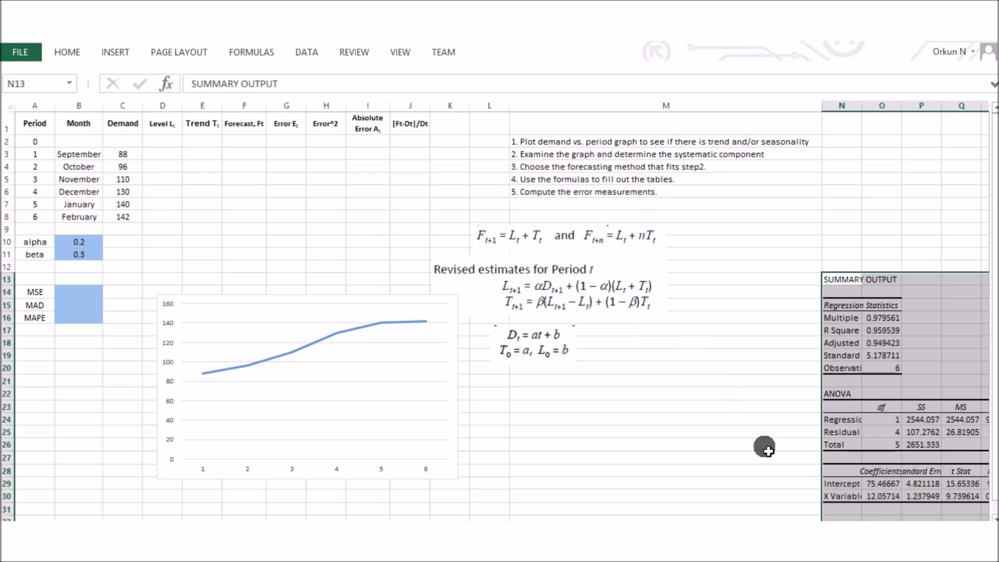
Examine the Intercept and X Variable coefficients in the regression output.
left_click_drag(850, 519, 924, 521)
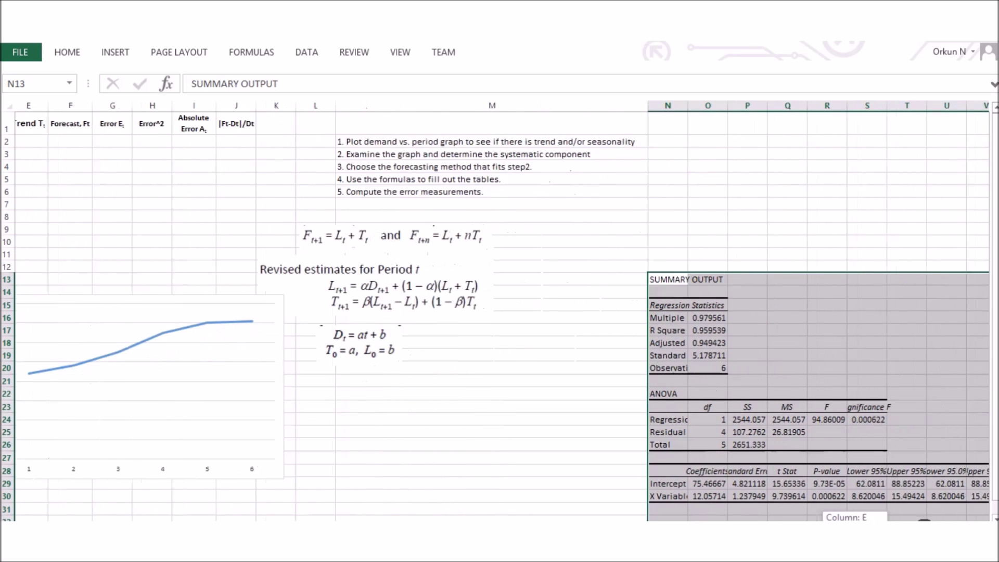
scroll(843, 468, "down", 2)
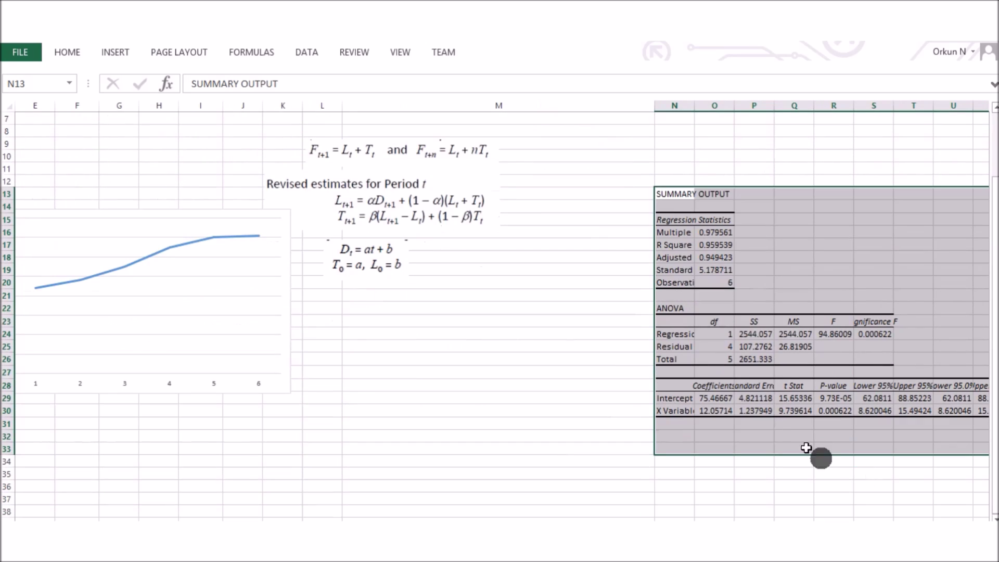
left_click(713, 398)
left_click(710, 411)
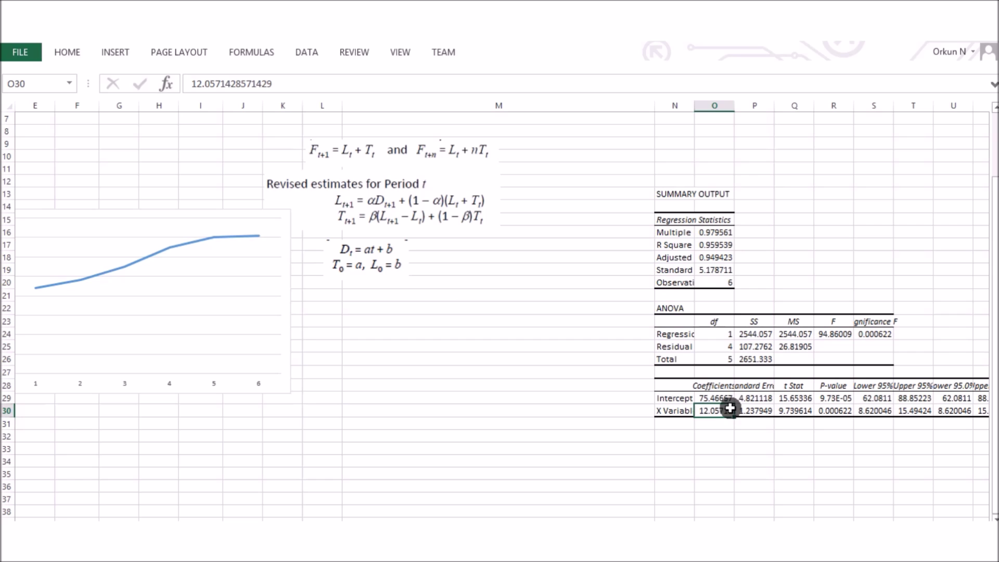
left_click(717, 398)
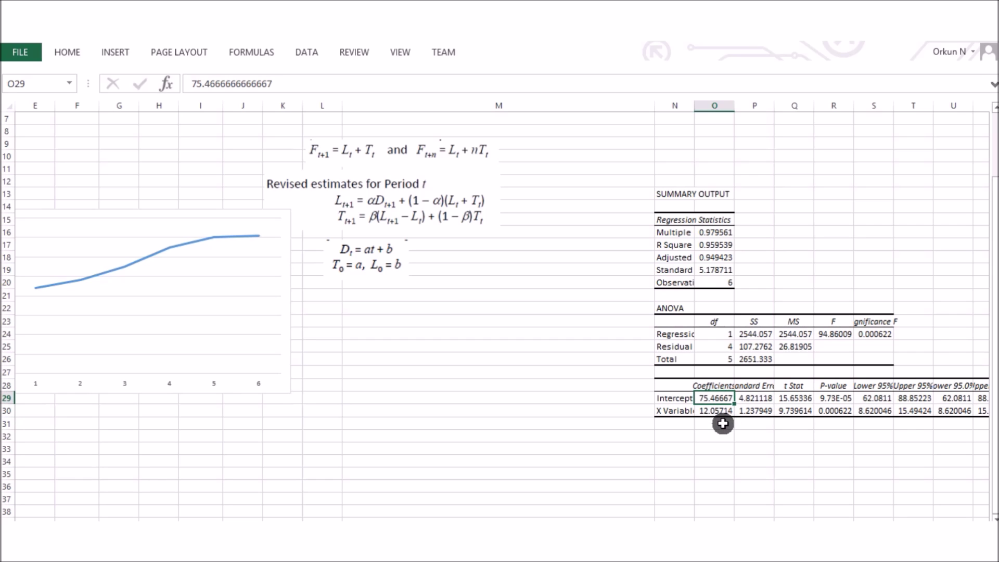
left_click(711, 410)
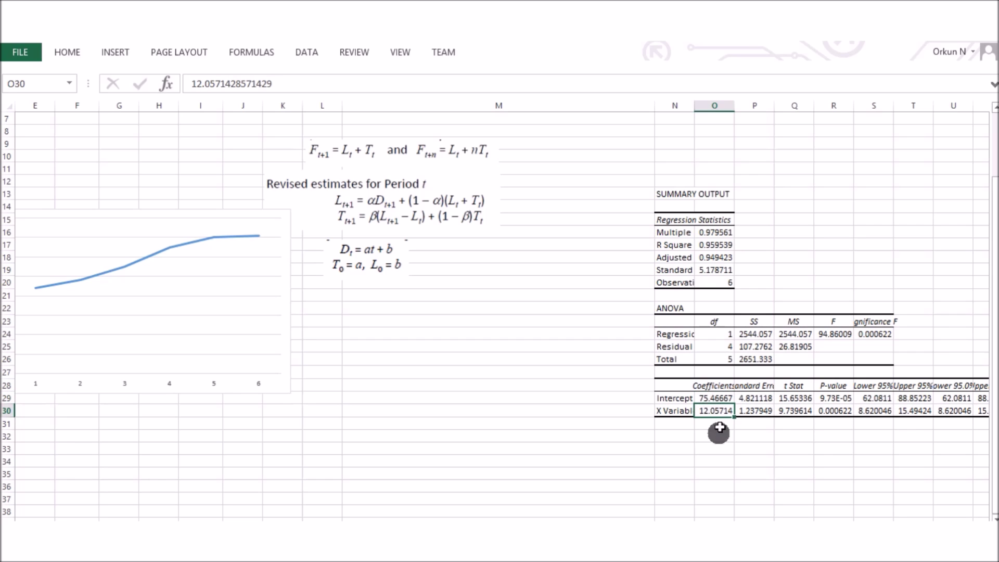
left_click(711, 399)
Copy the regression coefficients in O29:O30 and paste them transposed into D2:E2 as the period 0 level and trend.
left_click_drag(710, 400, 710, 411)
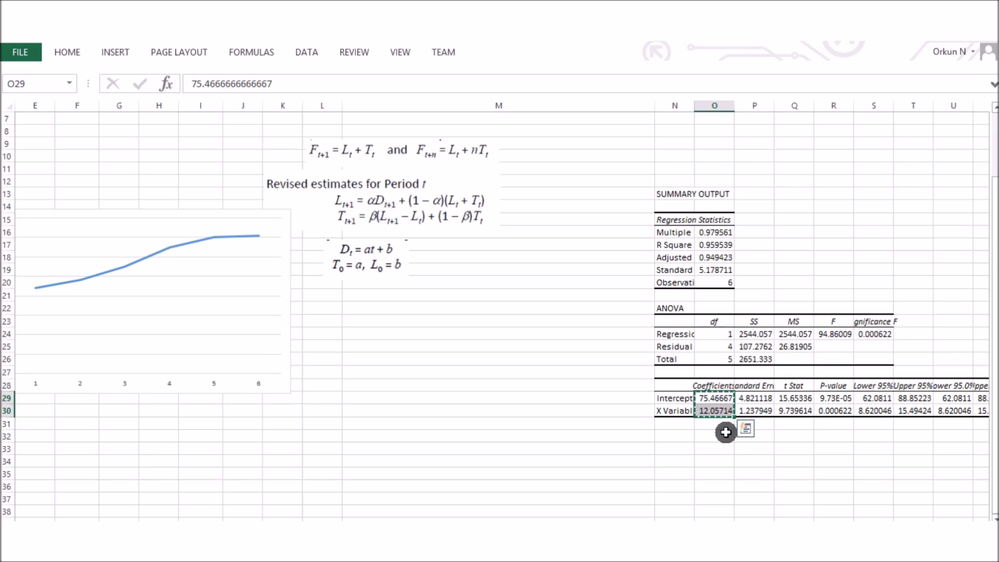
key("ctrl+c")
scroll(419, 392, "left", 2)
scroll(419, 392, "up", 2)
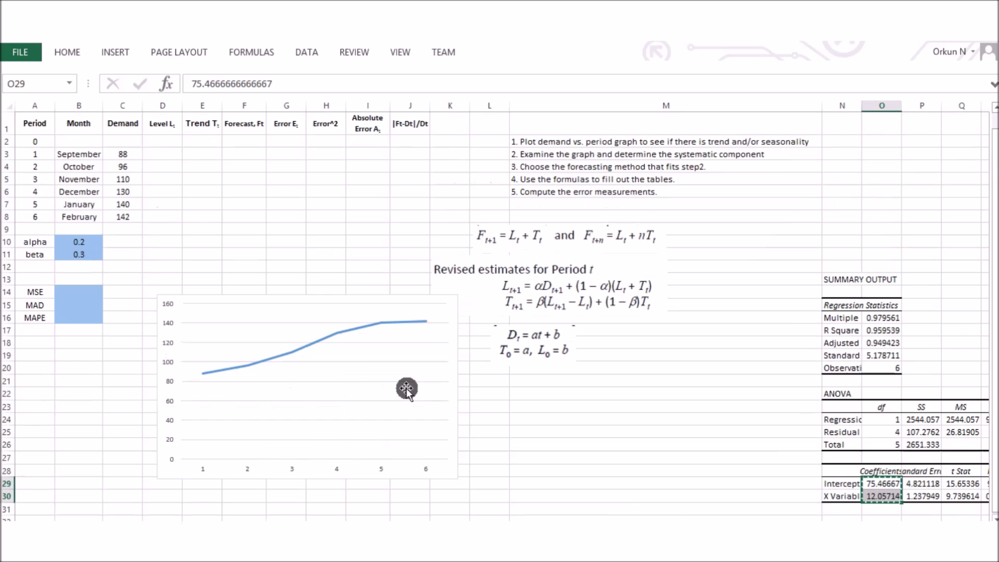
right_click(156, 139)
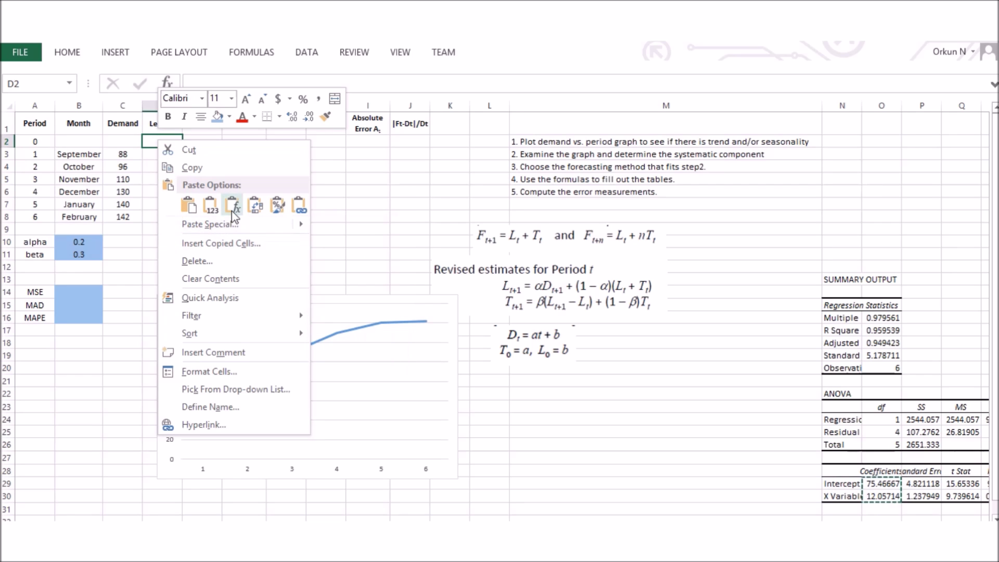
left_click(255, 206)
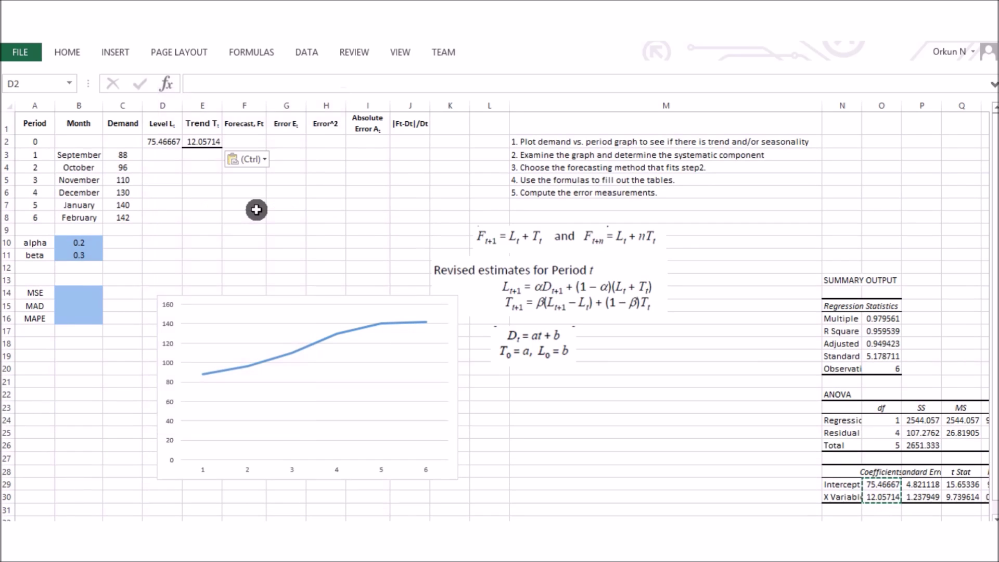
left_click(149, 141)
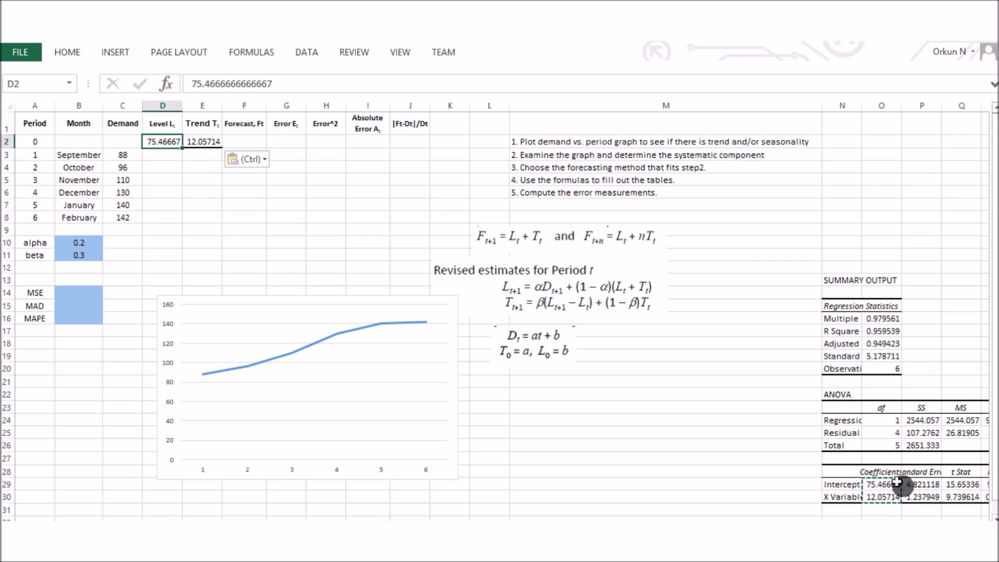
left_click(211, 143)
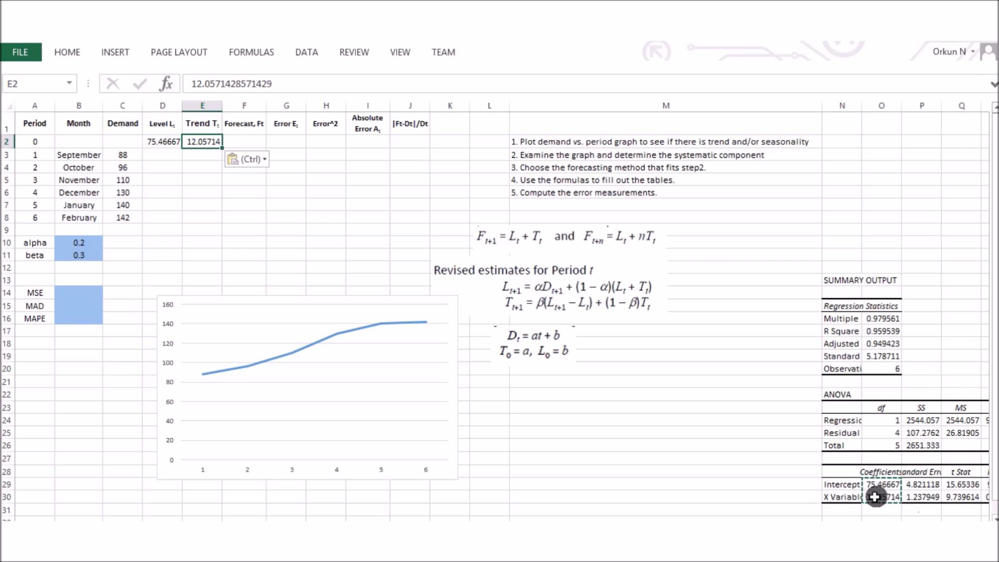
Begin the period 1 level formula in D3 as alpha times demand, =$B$10*C3, with an absolute reference to alpha.
left_click(159, 154)
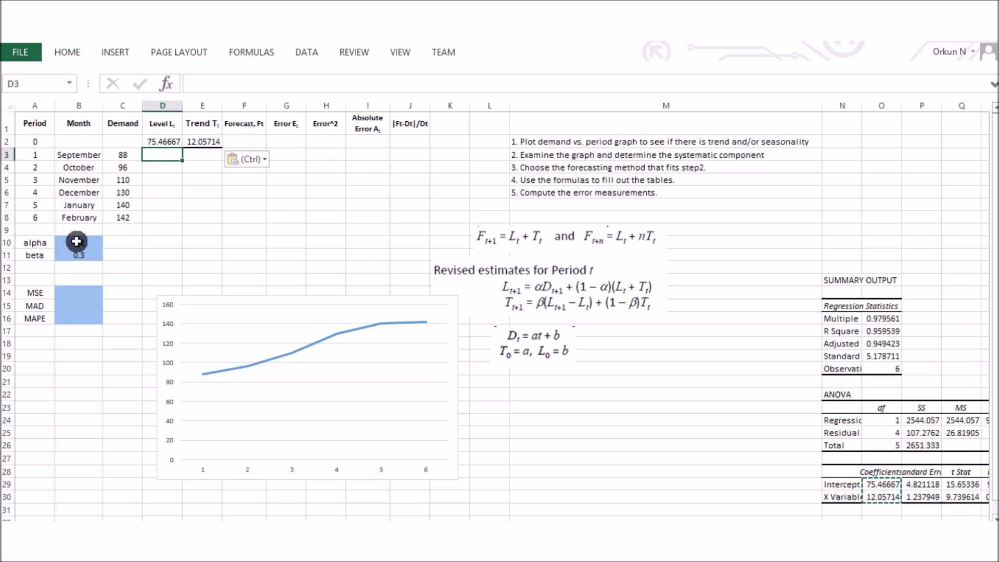
left_click_drag(76, 242, 75, 254)
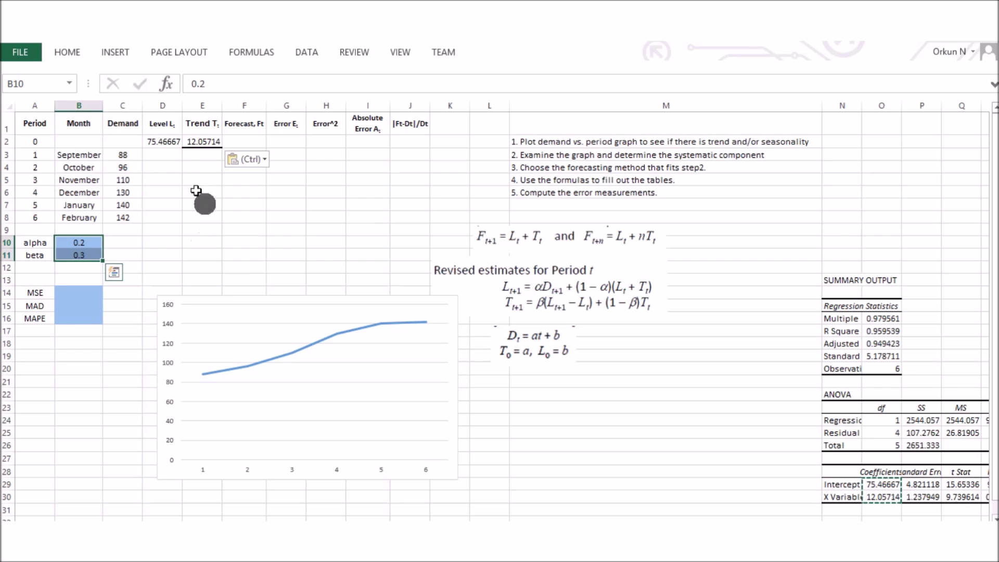
left_click(162, 153)
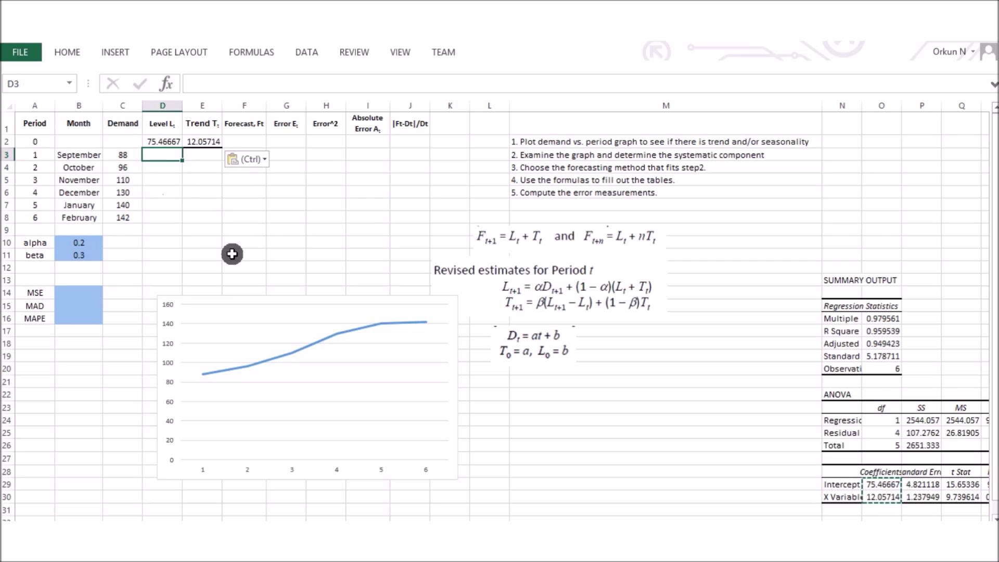
key("F2")
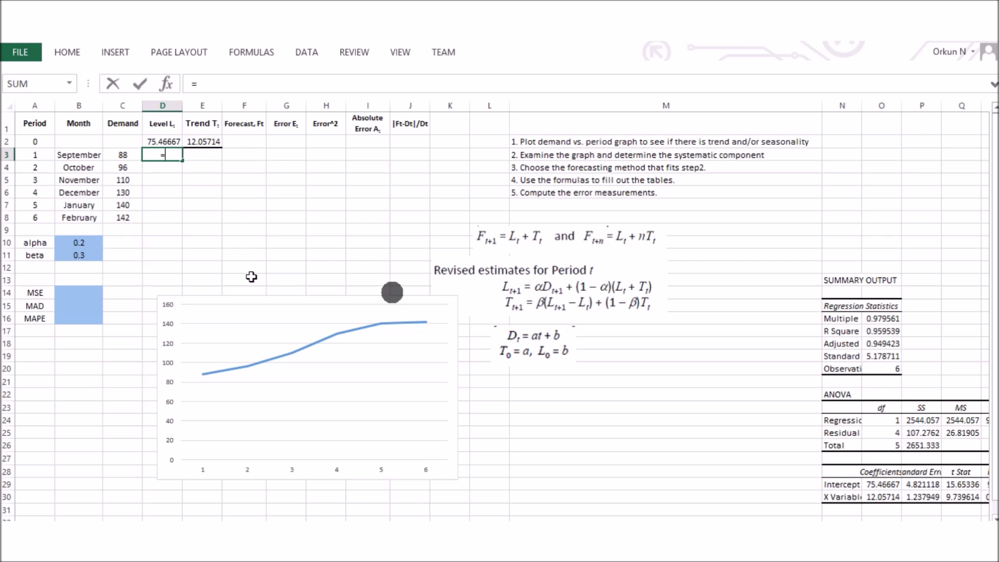
left_click(79, 242)
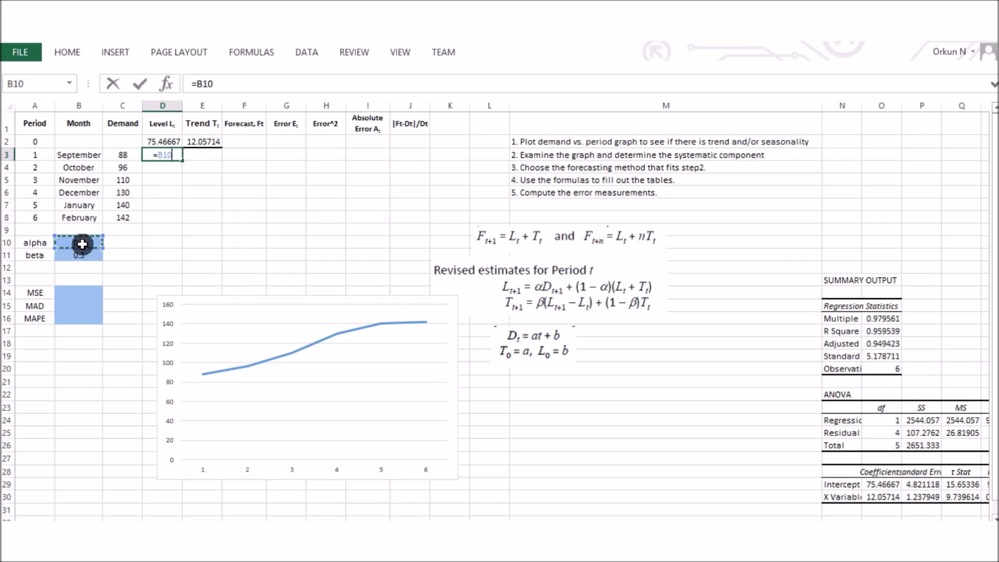
left_click(198, 84)
type("$")
left_click(208, 84)
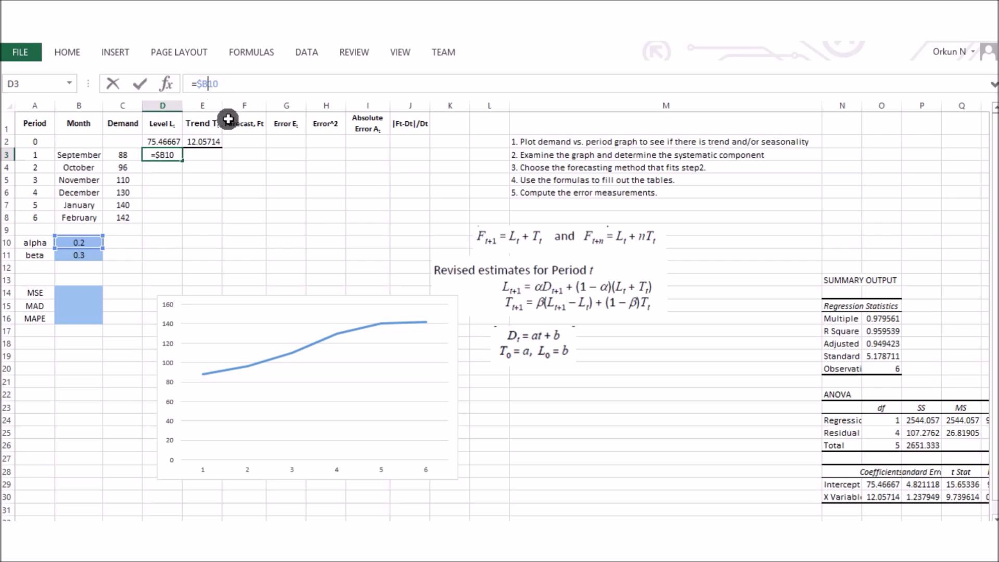
left_click(238, 82)
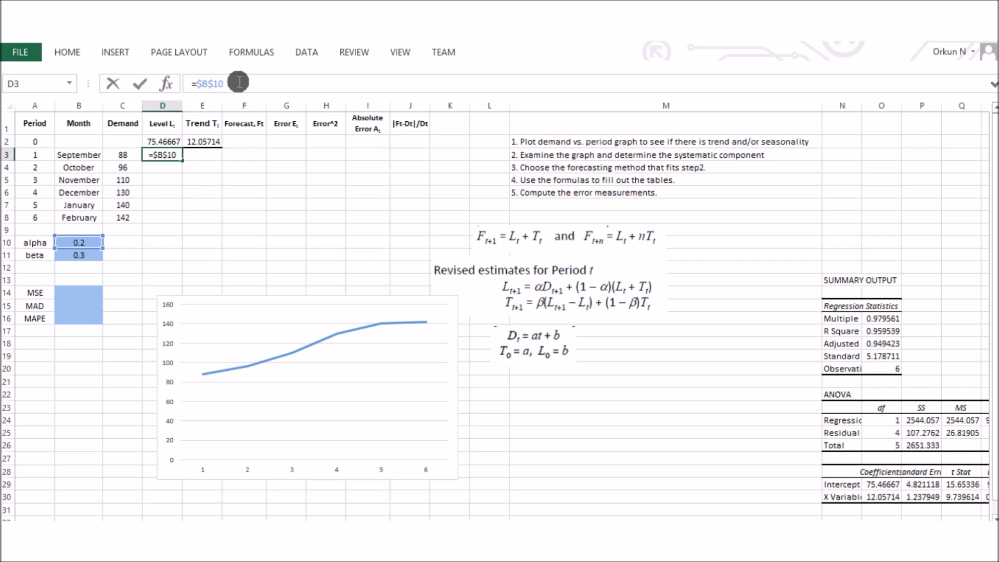
type("*")
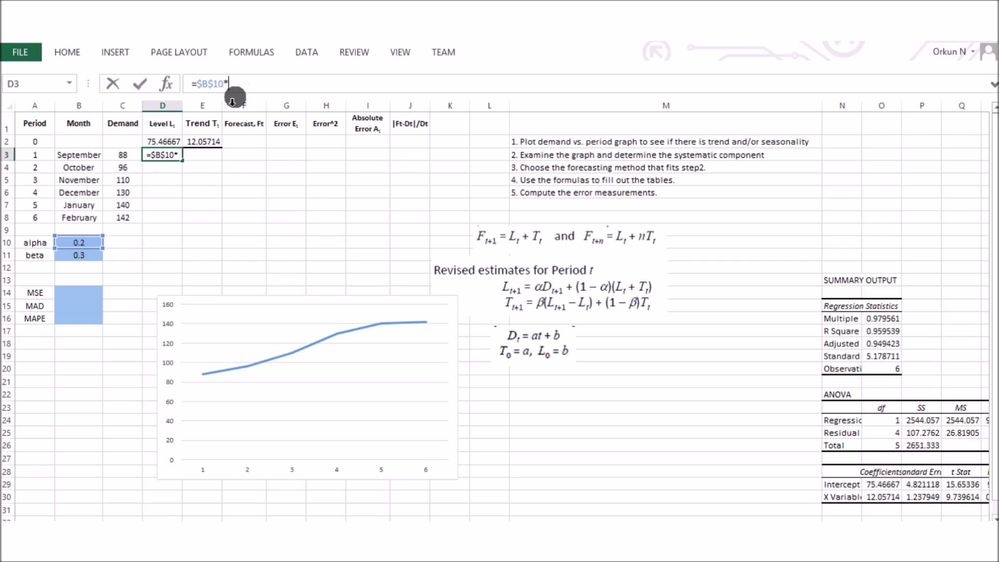
left_click(124, 155)
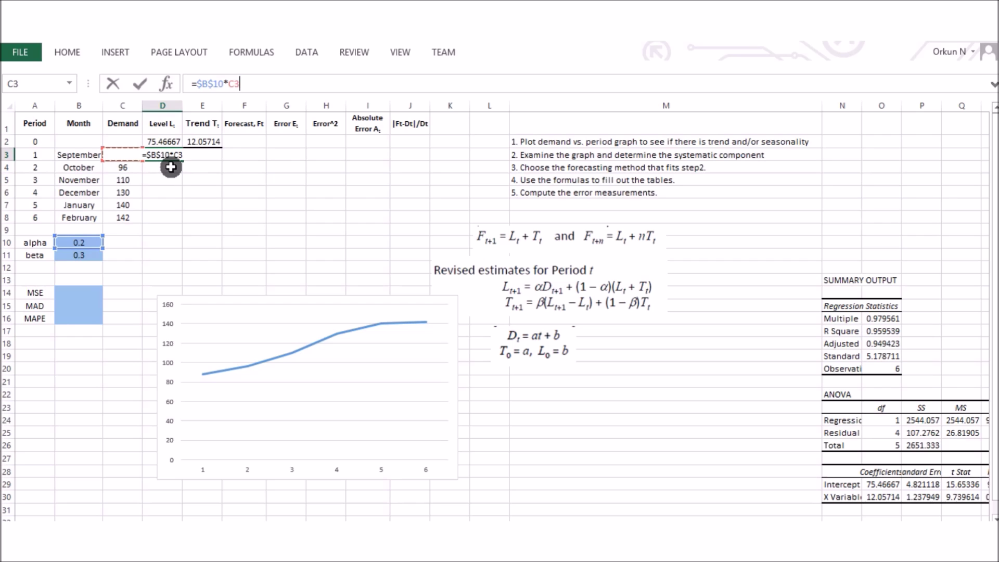
Extend the D3 level formula with +(1-$B$10), keeping the alpha reference absolute.
type("+(1-")
left_click(78, 242)
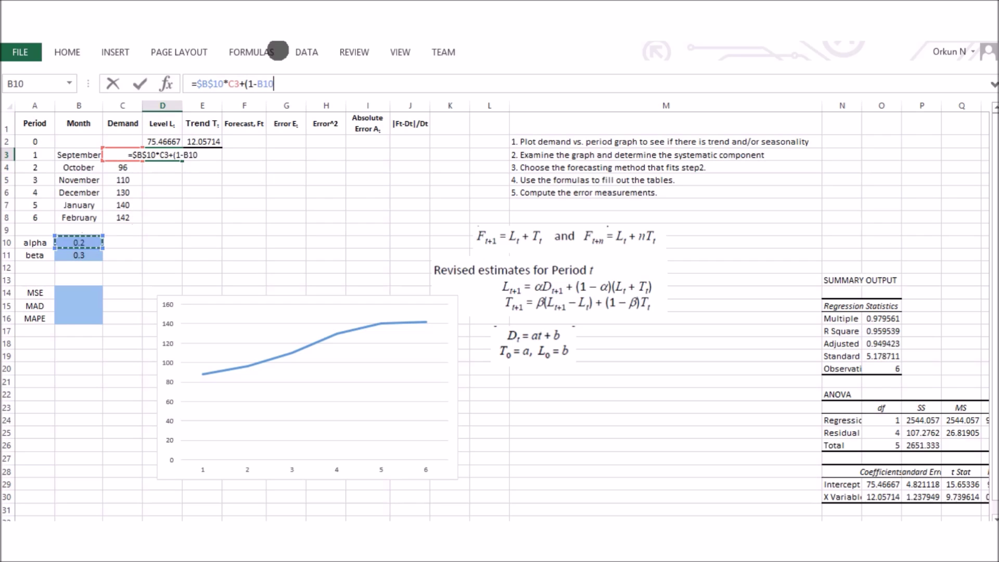
left_click(259, 84)
type("$")
left_click(268, 84)
type("$10")
type(")")
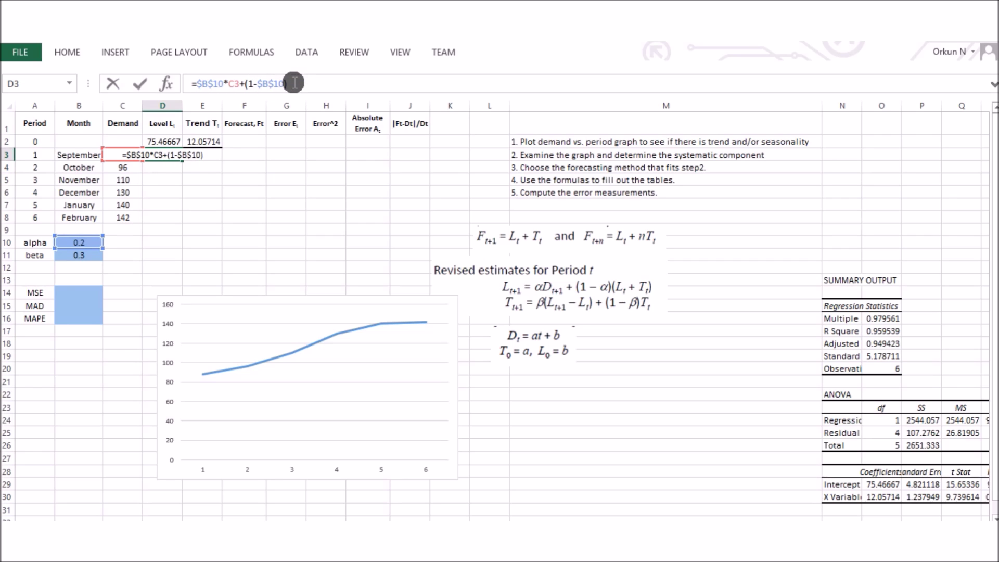
Complete the D3 level formula by multiplying the last term by (D2+E2), and enter it.
type("*(")
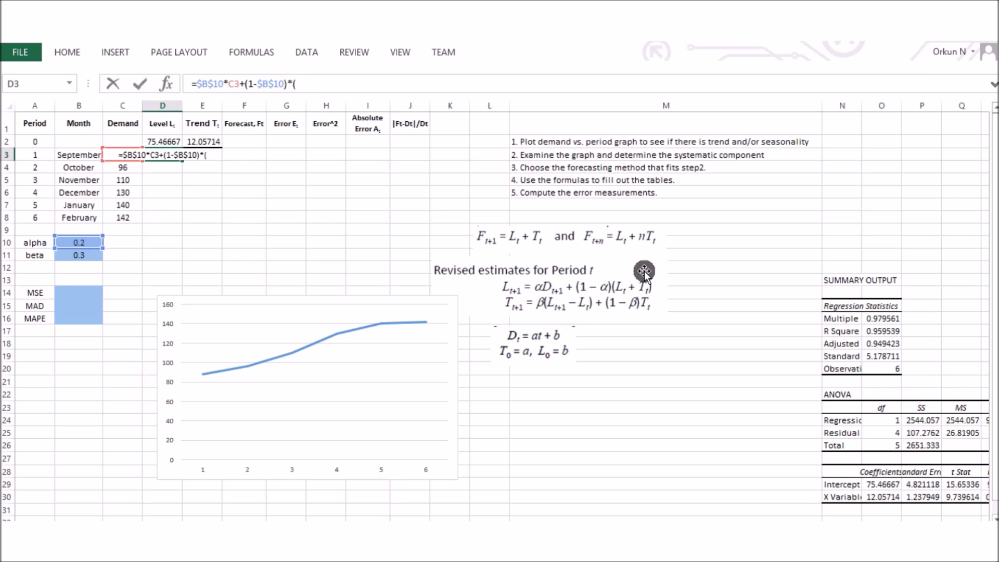
left_click(162, 141)
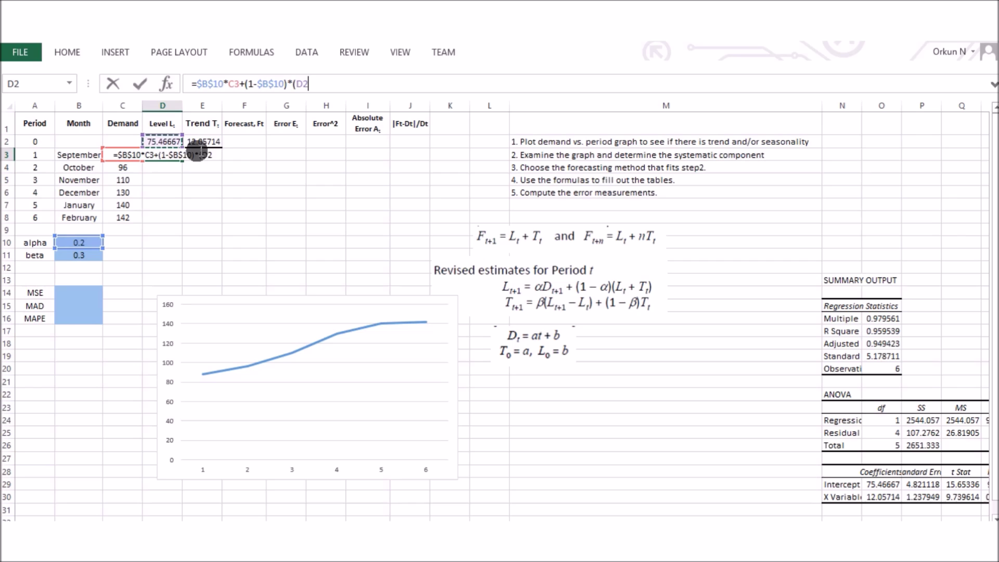
type("+")
left_click(206, 140)
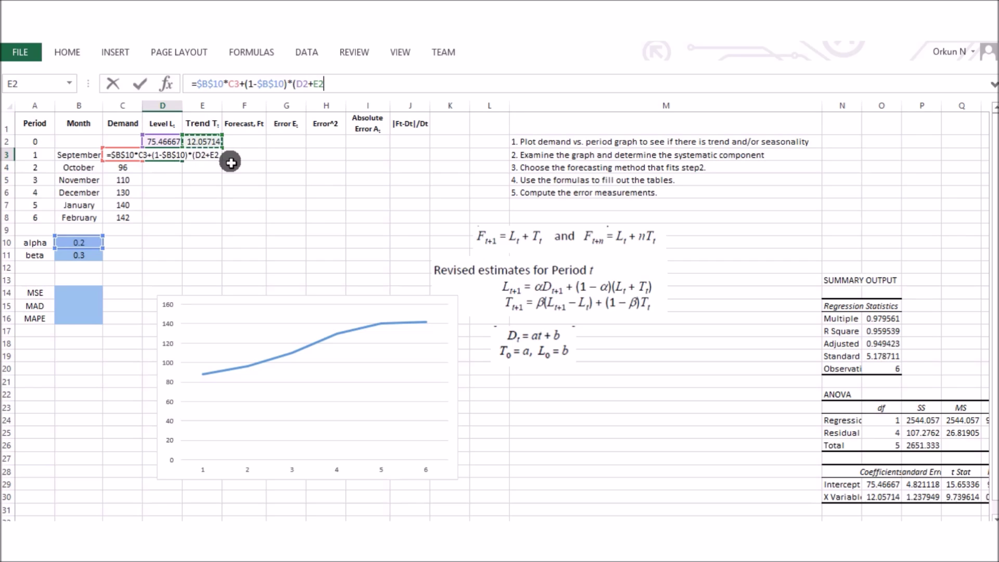
type(")")
key("Return")
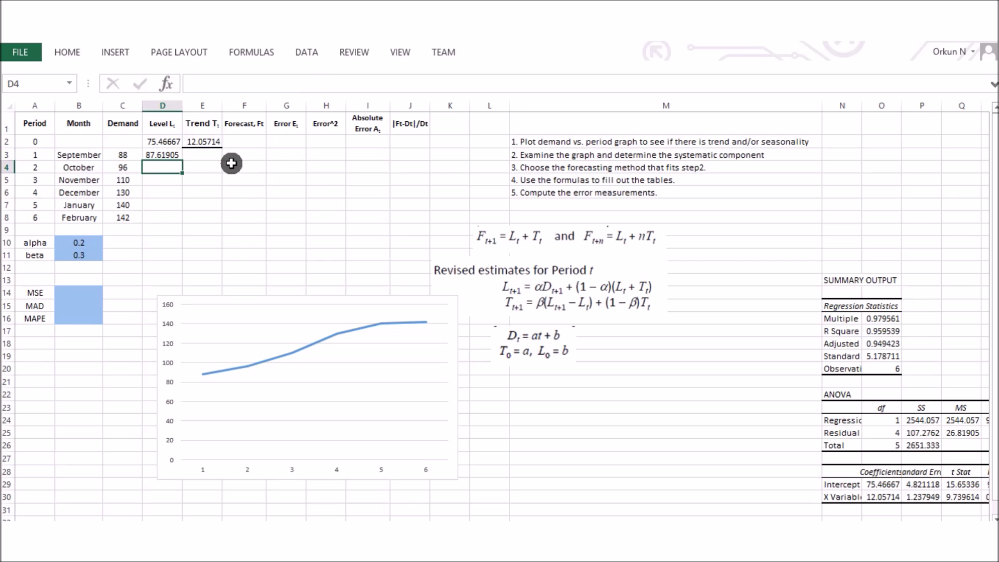
Begin the period 1 trend formula in E3 with an absolute reference to beta, =$B$11.
left_click(201, 154)
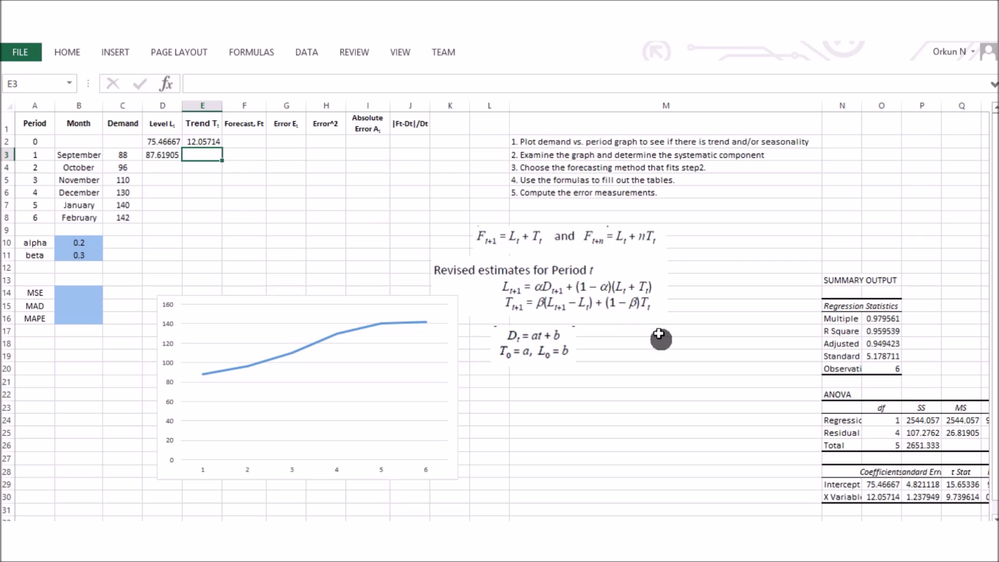
type("=")
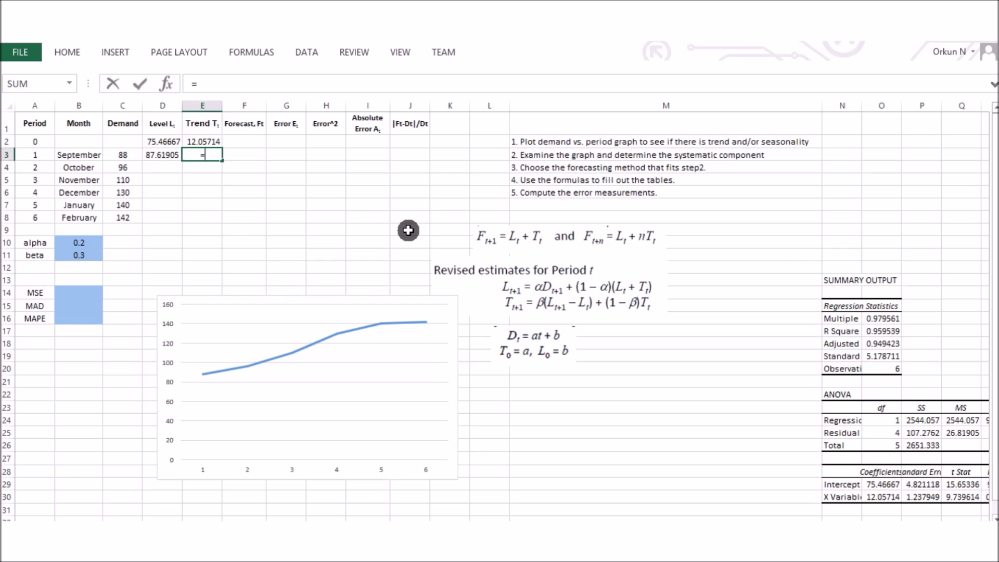
left_click(86, 253)
left_click(198, 83)
type("$B11")
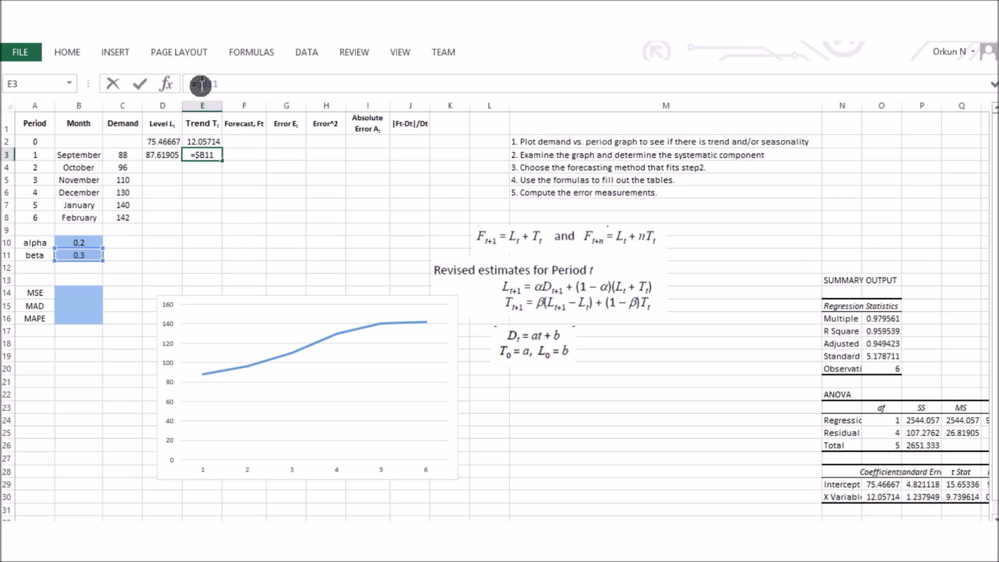
left_click(206, 83)
type("$11")
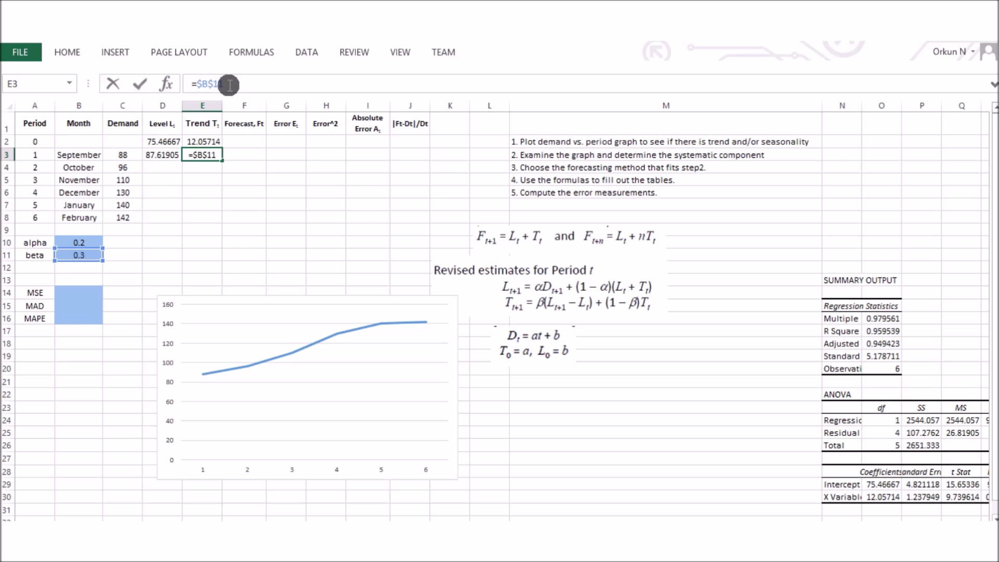
Multiply beta in the E3 trend formula by the change in level, *(D3-D2).
type("*(")
left_click(161, 156)
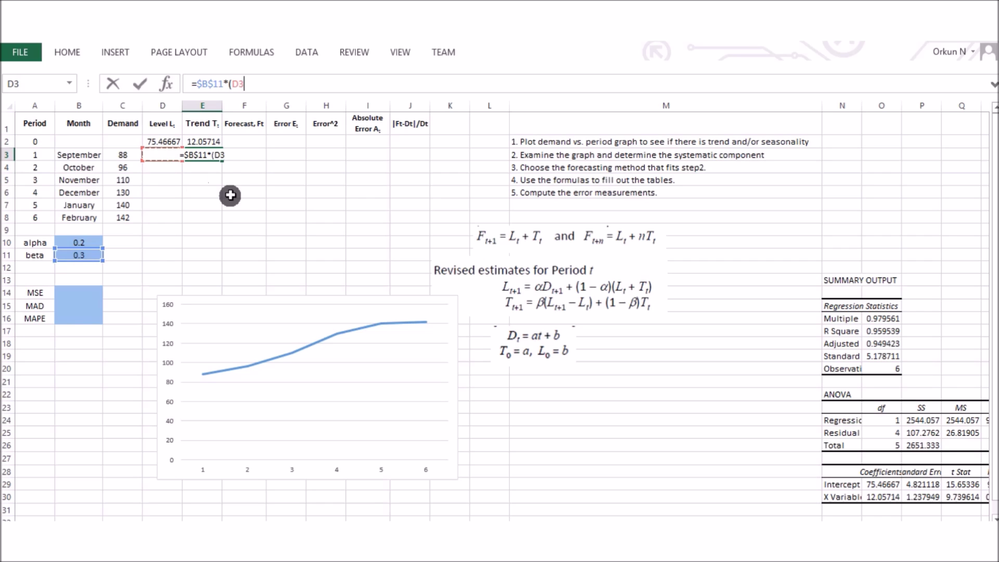
type("-")
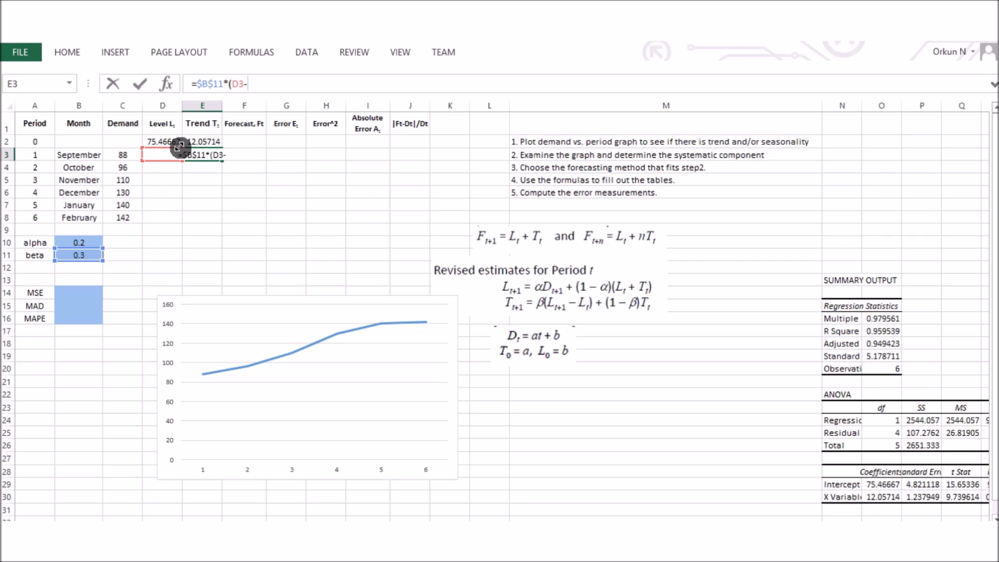
left_click(158, 142)
type(")")
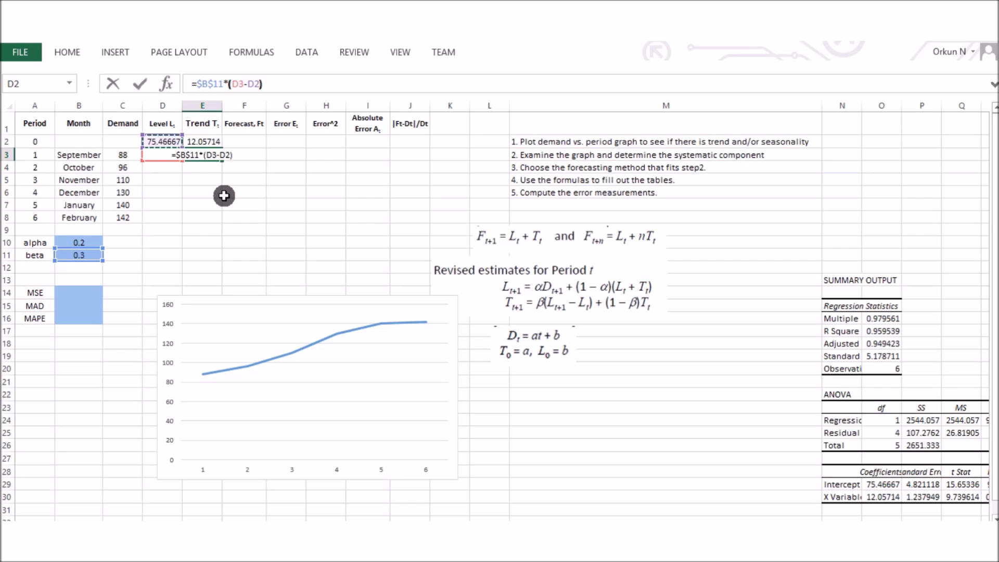
Extend the E3 trend formula with +(1-$B$11), keeping the beta reference absolute.
type("+(1-")
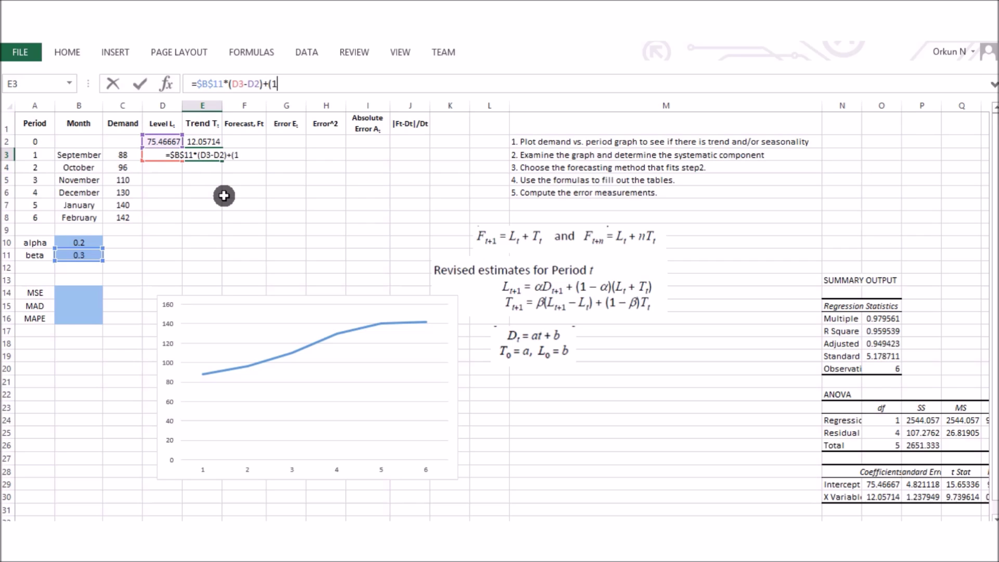
left_click(81, 255)
key("F4")
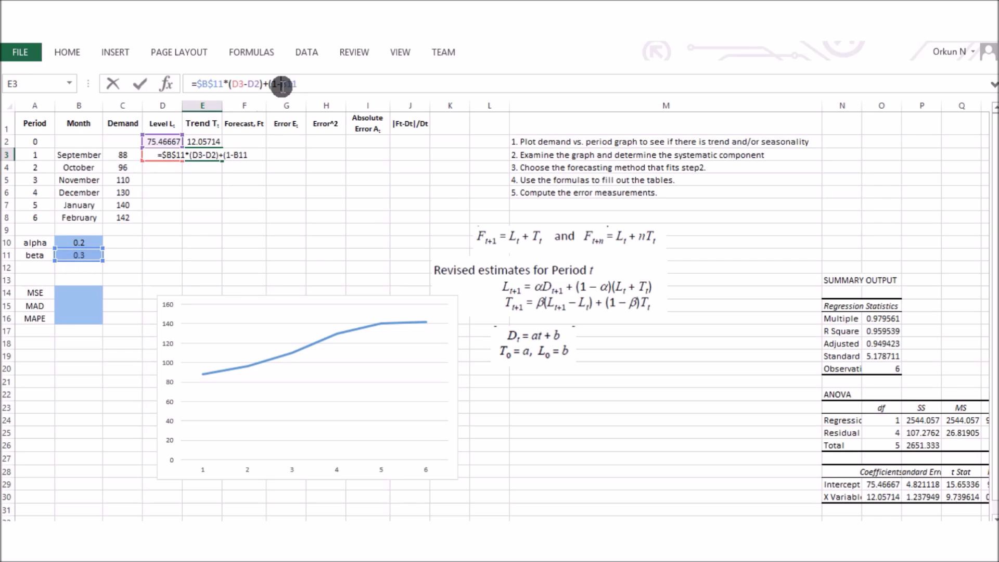
key("F4")
key("F4")
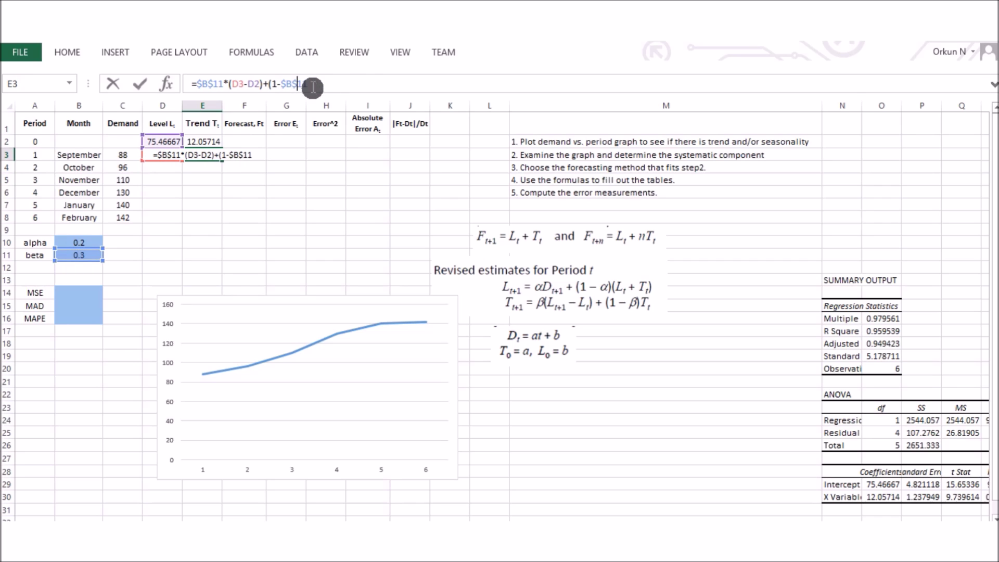
type(")")
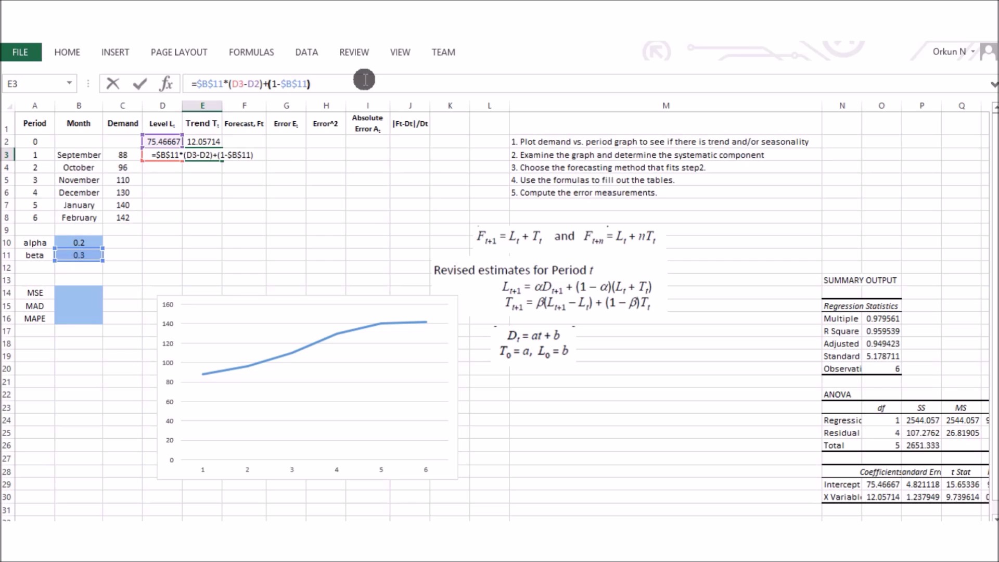
Complete the E3 trend formula by multiplying the last term by E2, and fill the level and trend formulas down through period 6.
type("*")
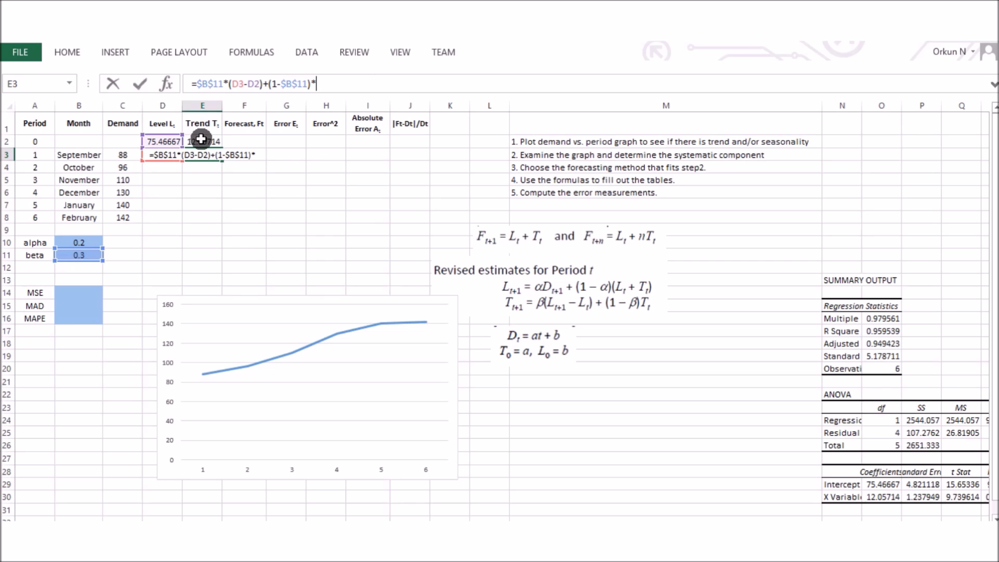
left_click(210, 142)
key("Return")
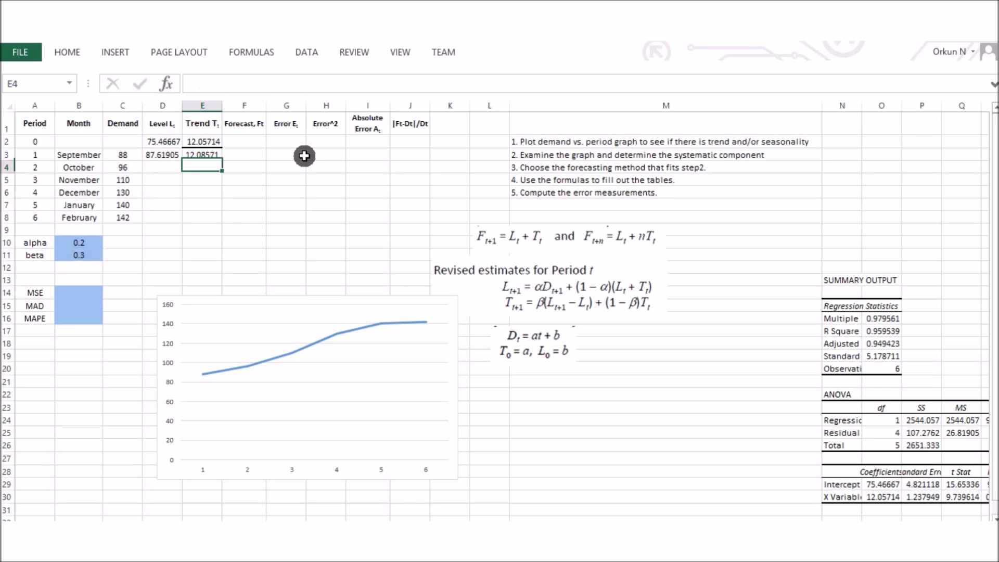
left_click_drag(150, 155, 208, 155)
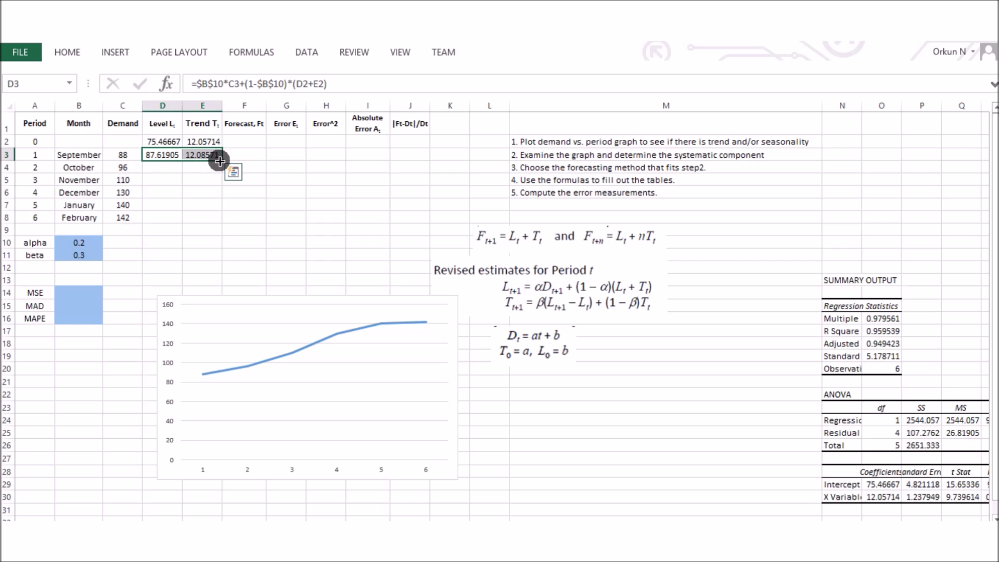
left_click_drag(224, 164, 217, 223)
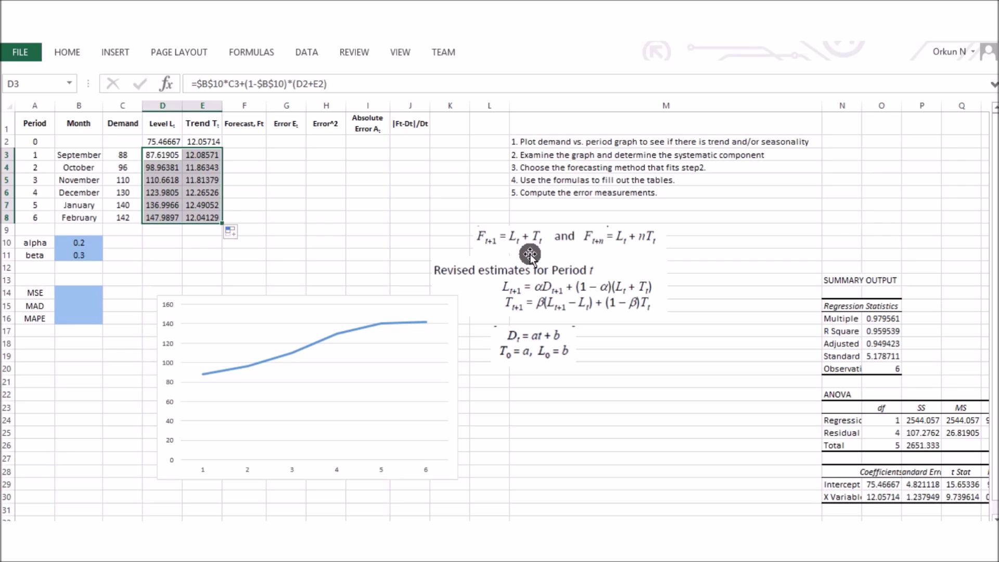
Enter the period 1 forecast in F3 as the previous level plus the previous trend, =D2+E2.
left_click(242, 154)
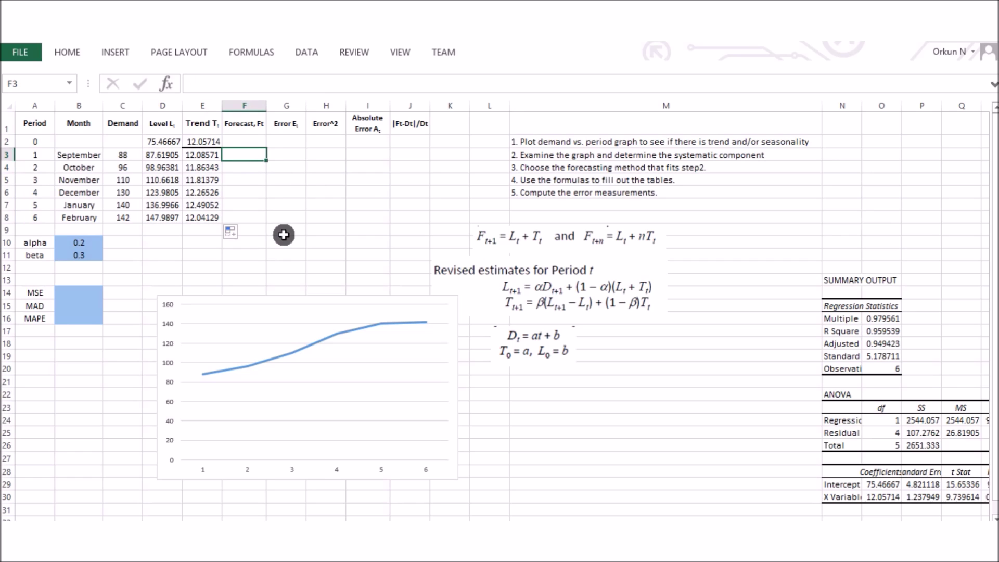
type("=")
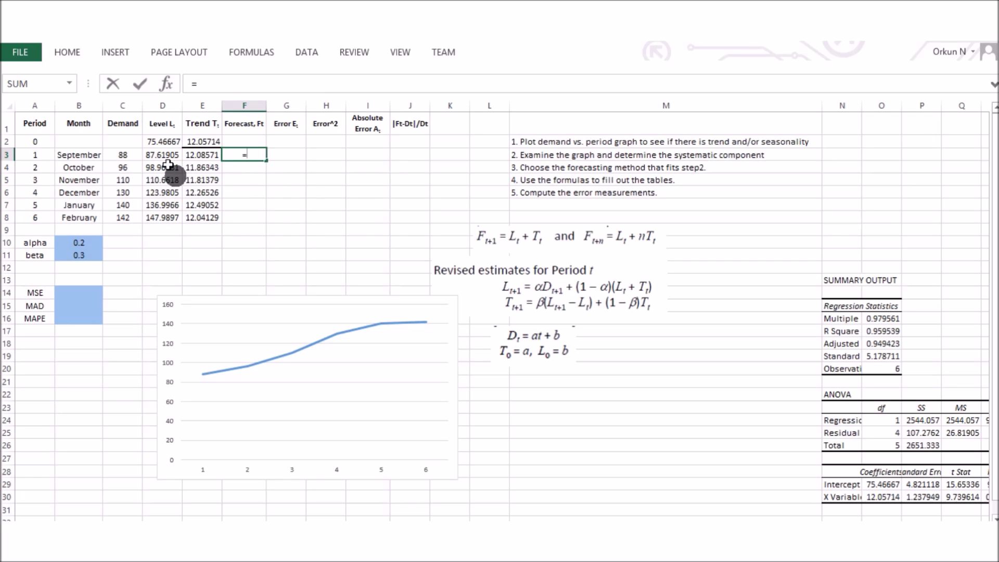
left_click(154, 141)
type("+")
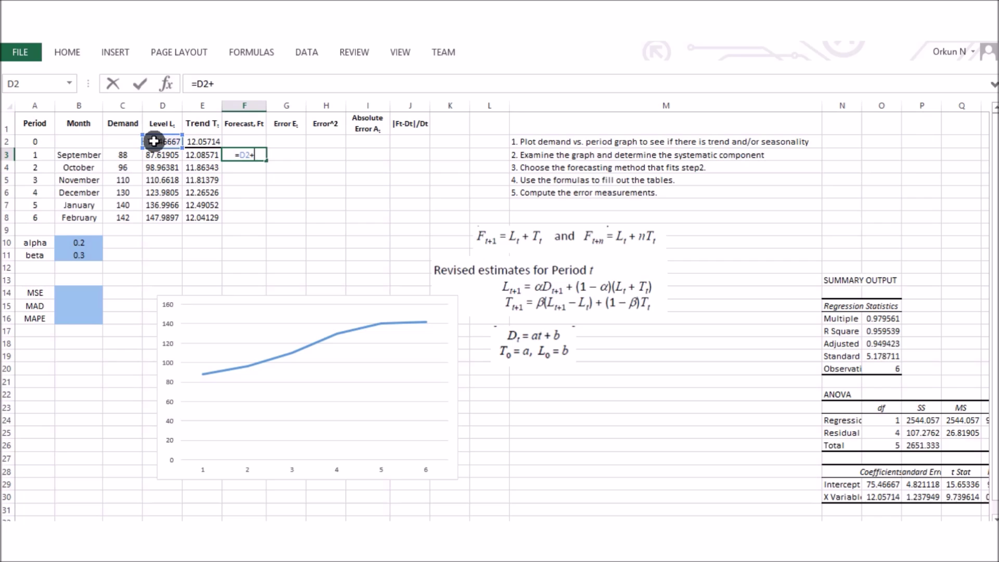
left_click(192, 142)
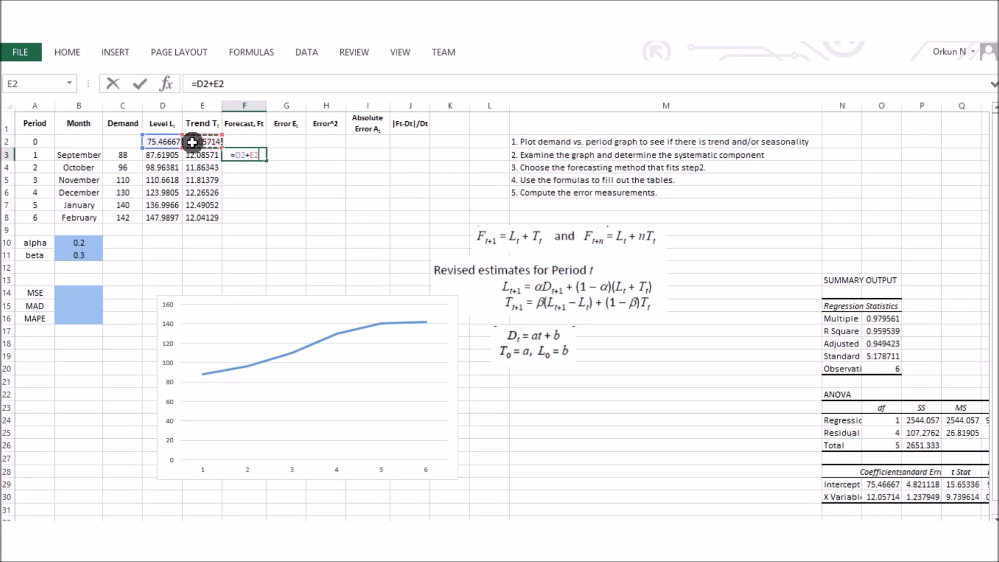
key("Return")
Fill the F3 forecast formula down through F9, one row past the last demand period.
left_click(257, 155)
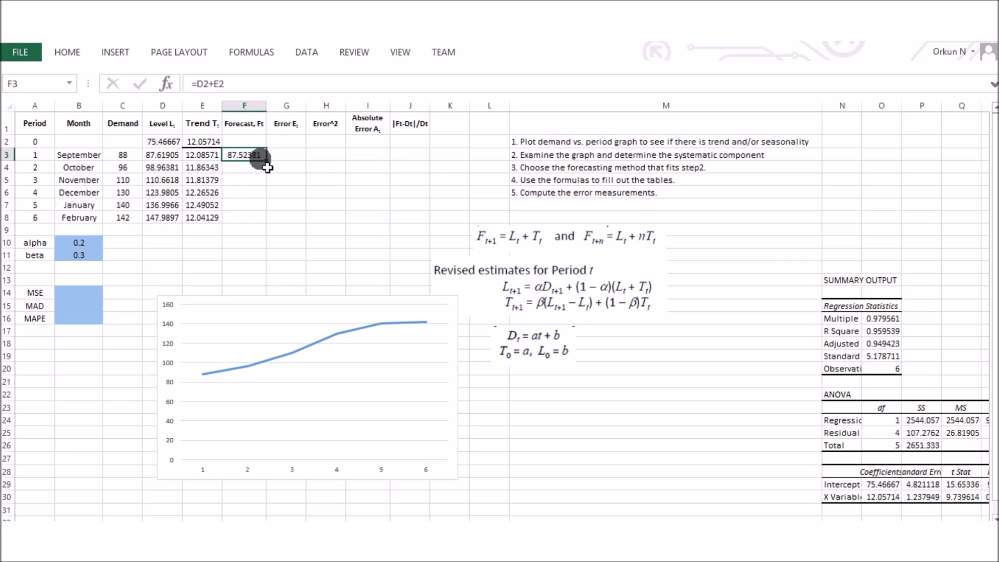
left_click_drag(266, 160, 270, 218)
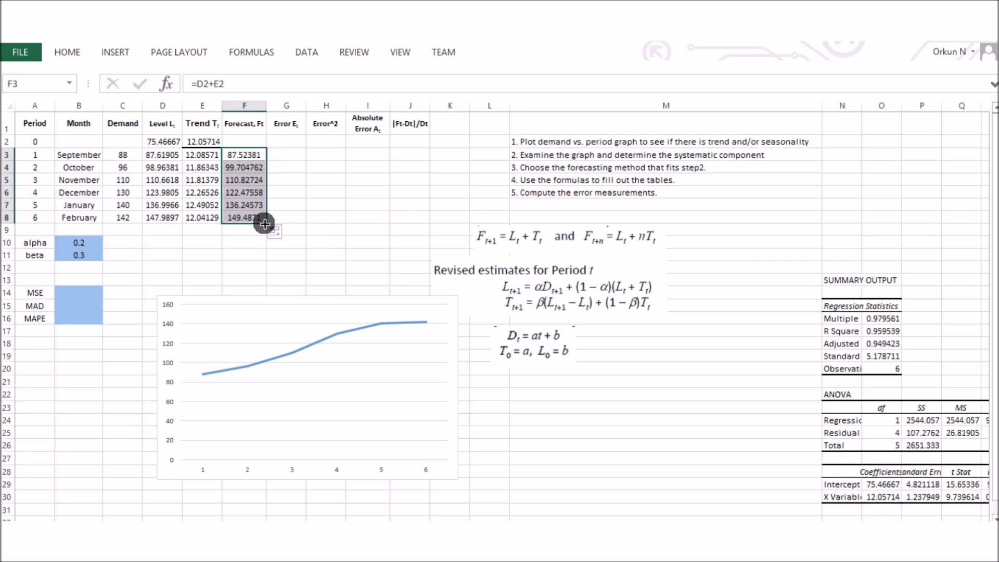
left_click_drag(265, 224, 255, 230)
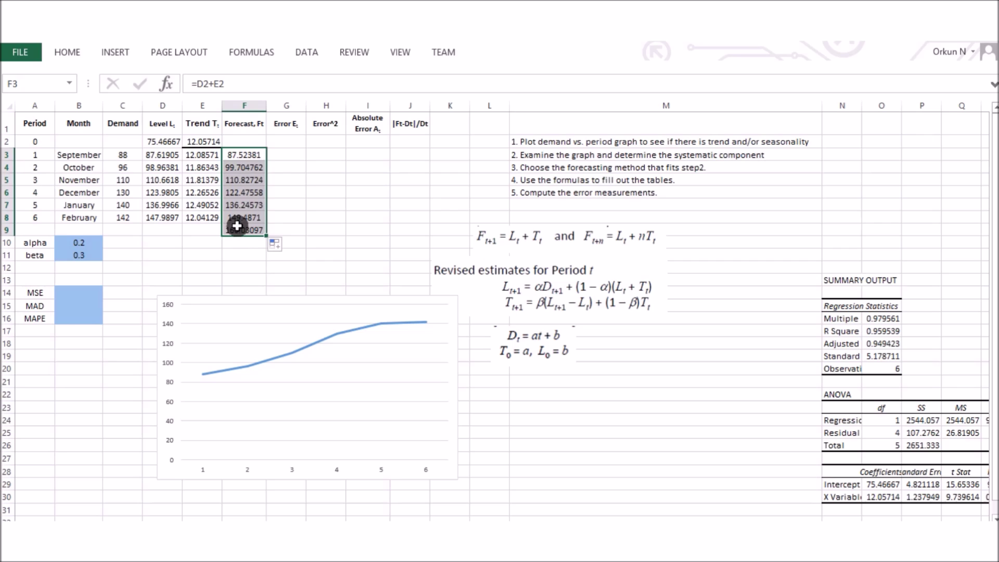
left_click(238, 229)
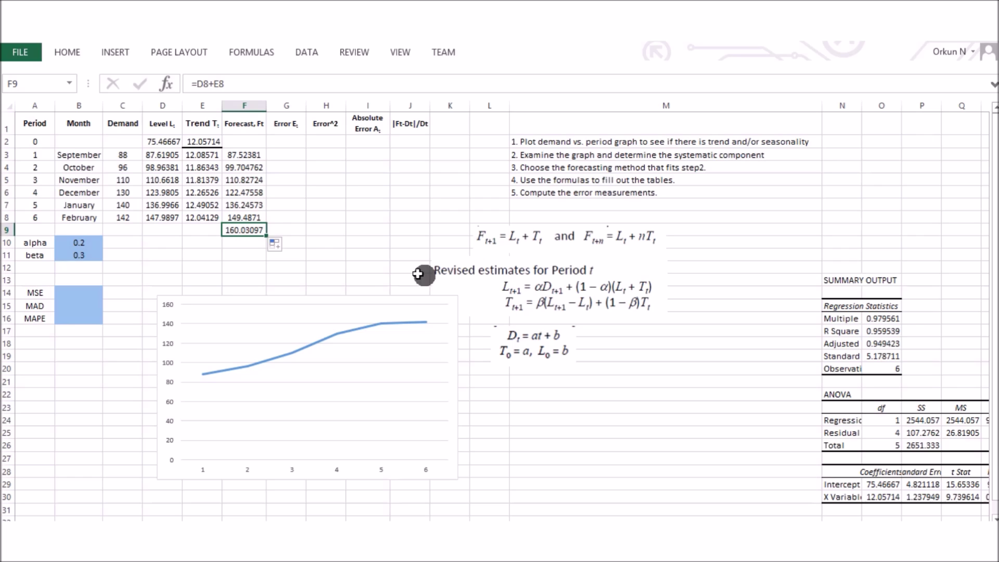
Enter the two-periods-ahead forecast in F10 as =D8+2*E8.
left_click(233, 244)
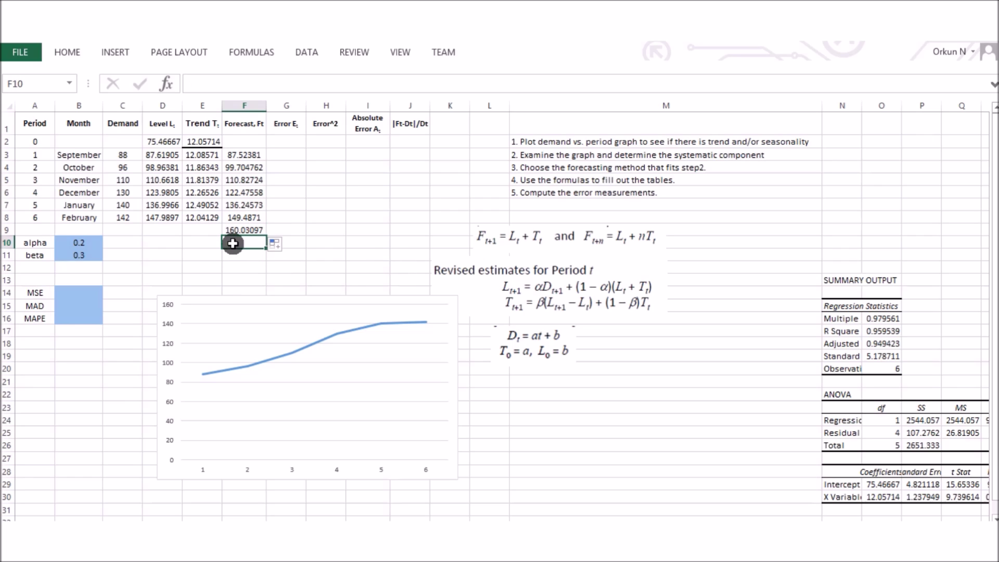
type("=")
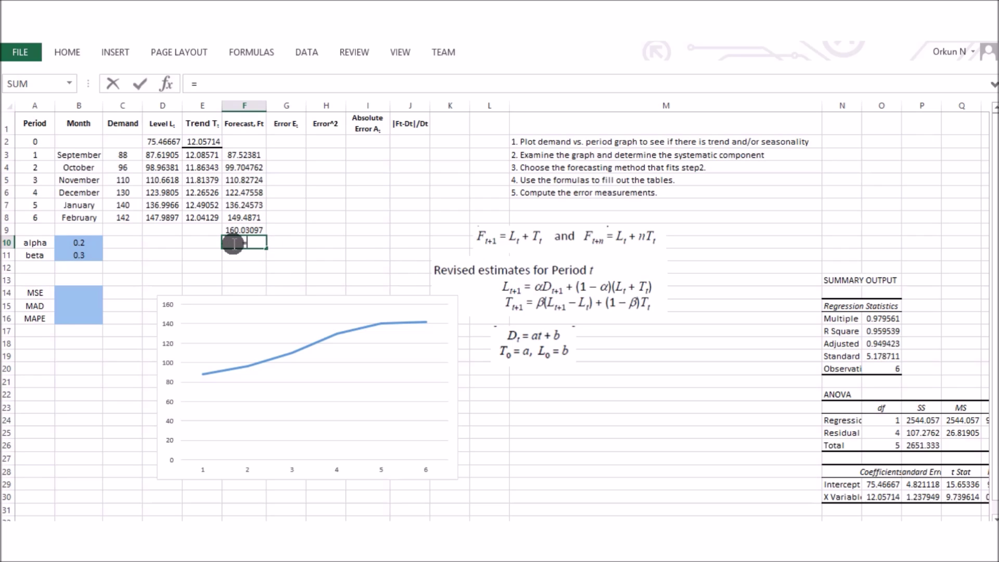
left_click(161, 217)
type("+")
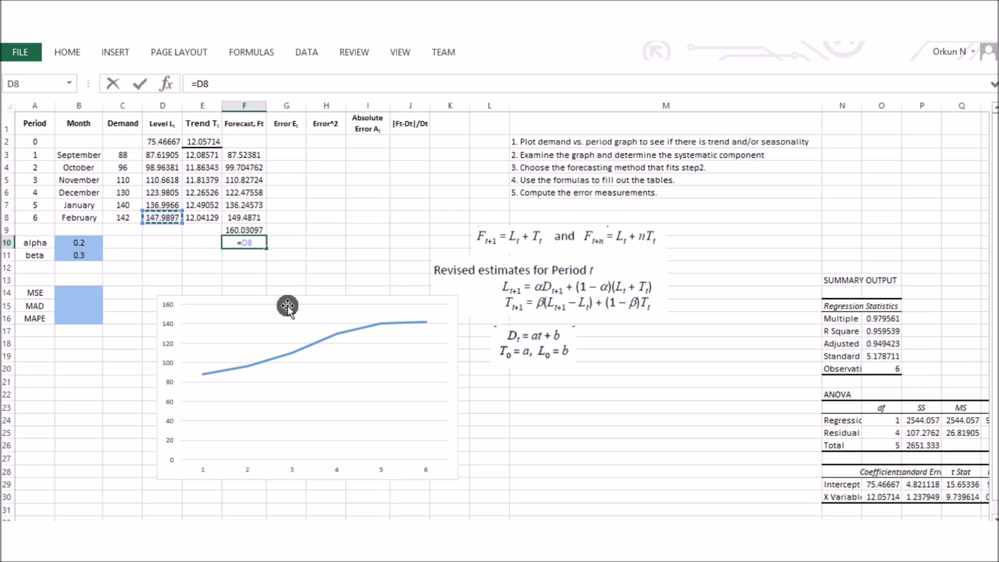
type("2*")
left_click(202, 217)
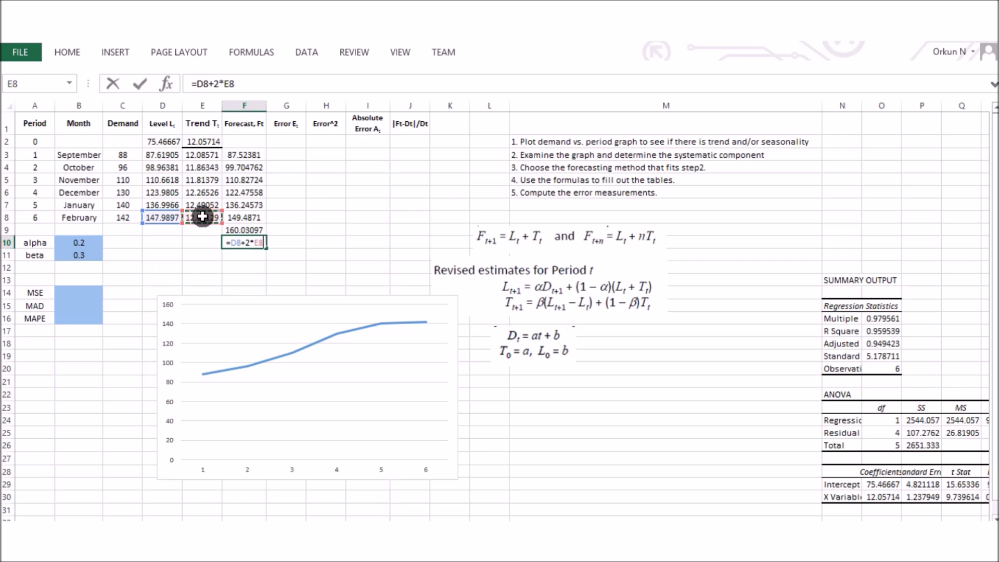
key("Return")
Enter the three-periods-ahead forecast in F11 as =D8+3*E8.
type("=")
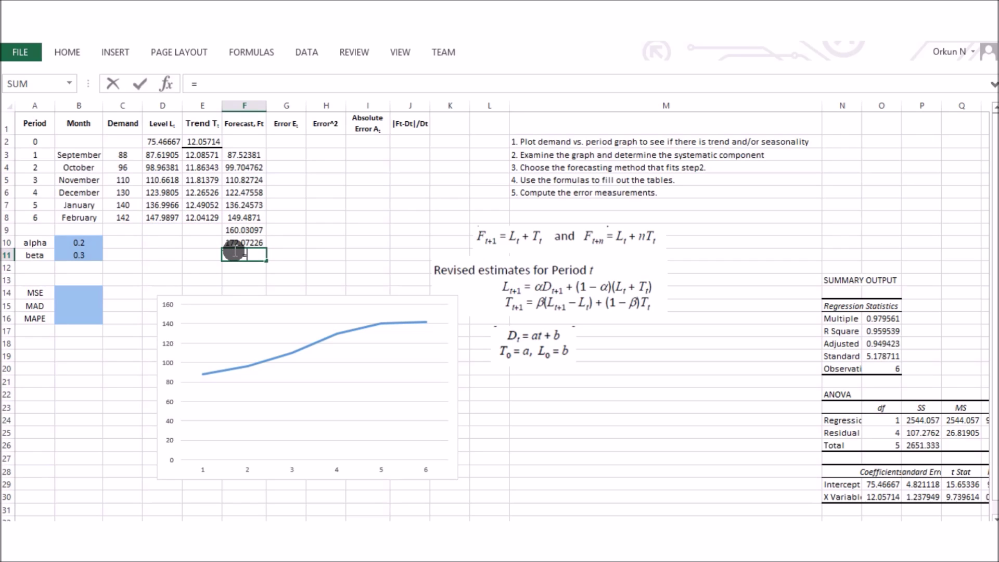
left_click(161, 215)
type("+3*")
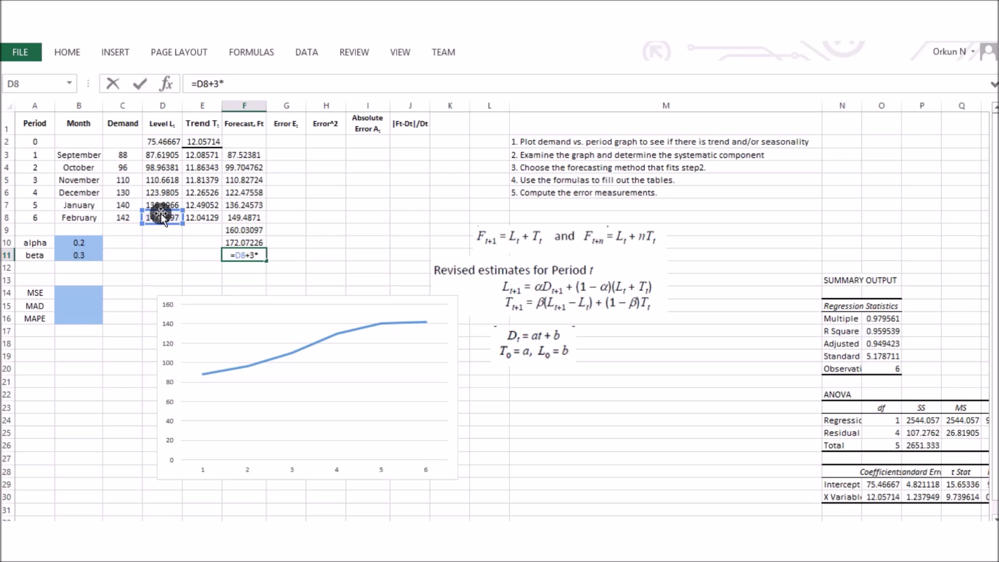
left_click(208, 215)
key("Return")
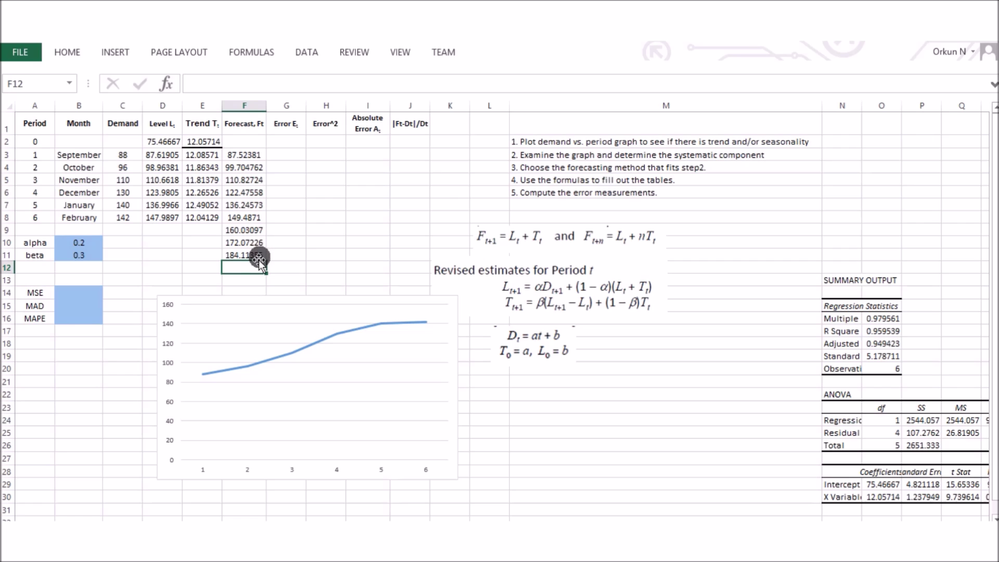
left_click(246, 231)
left_click(249, 243)
left_click(248, 255)
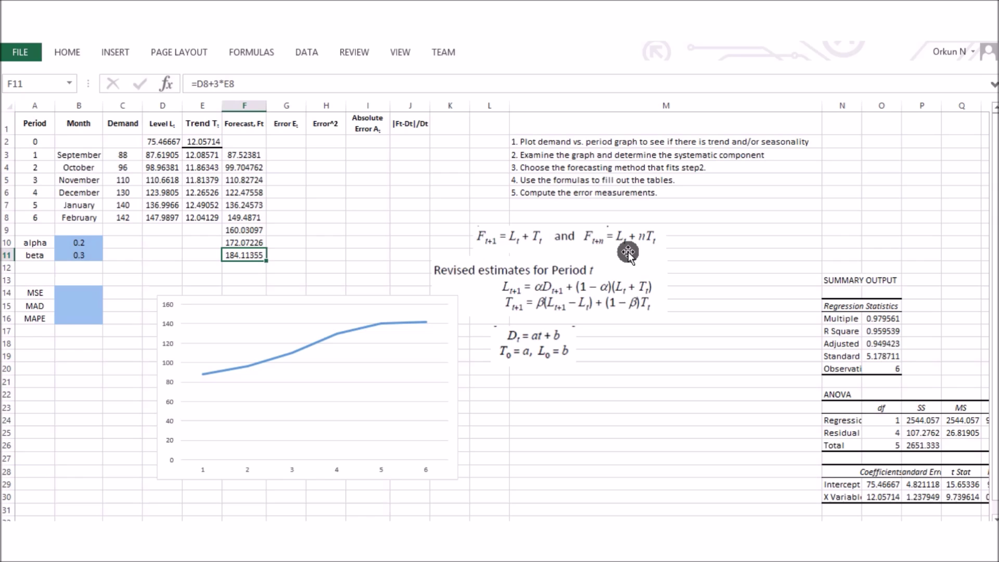
left_click(524, 194)
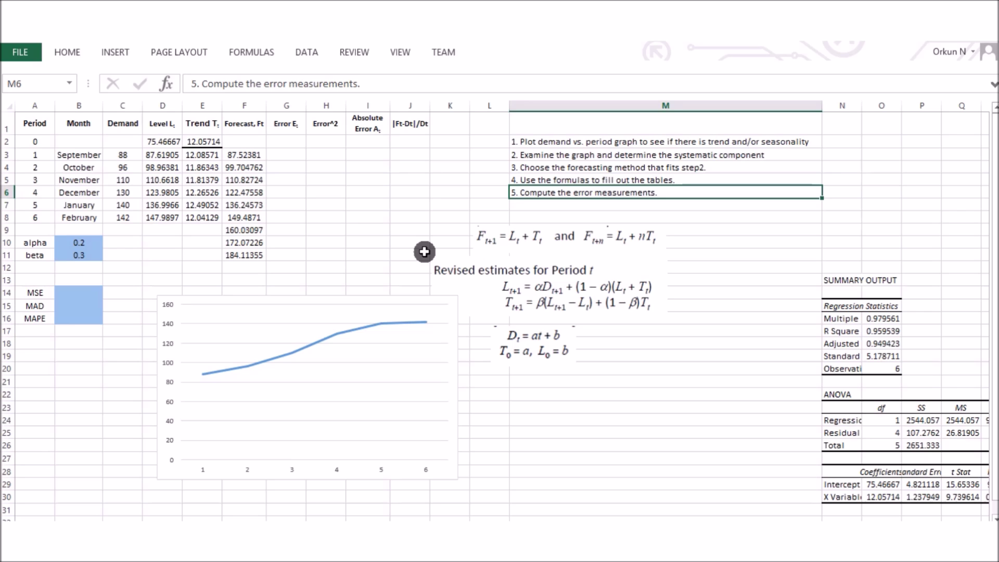
Compute the period 1 error in G3 as forecast minus demand, =F3-C3, and fill it down through G8.
left_click(288, 155)
type("=")
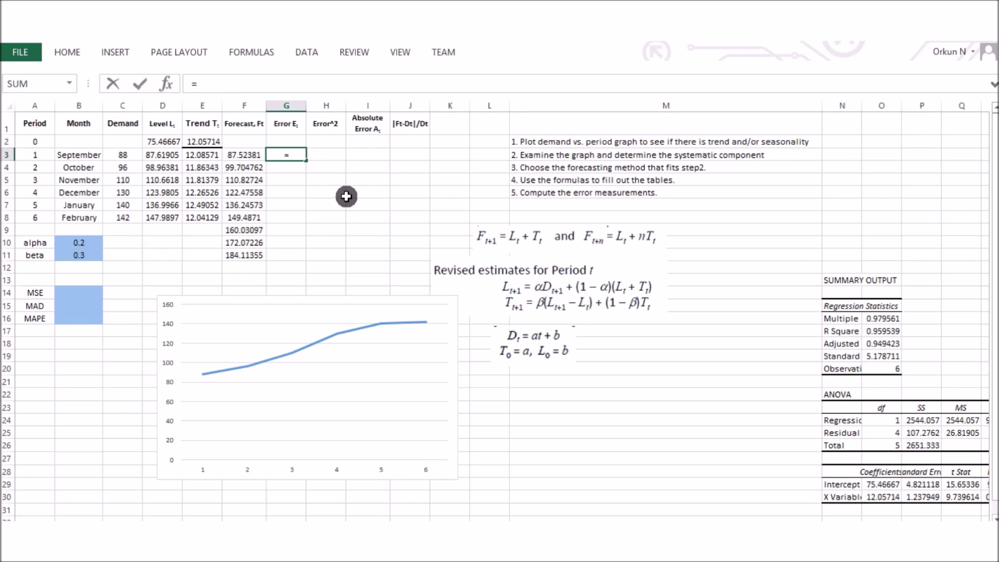
left_click(243, 155)
type("-")
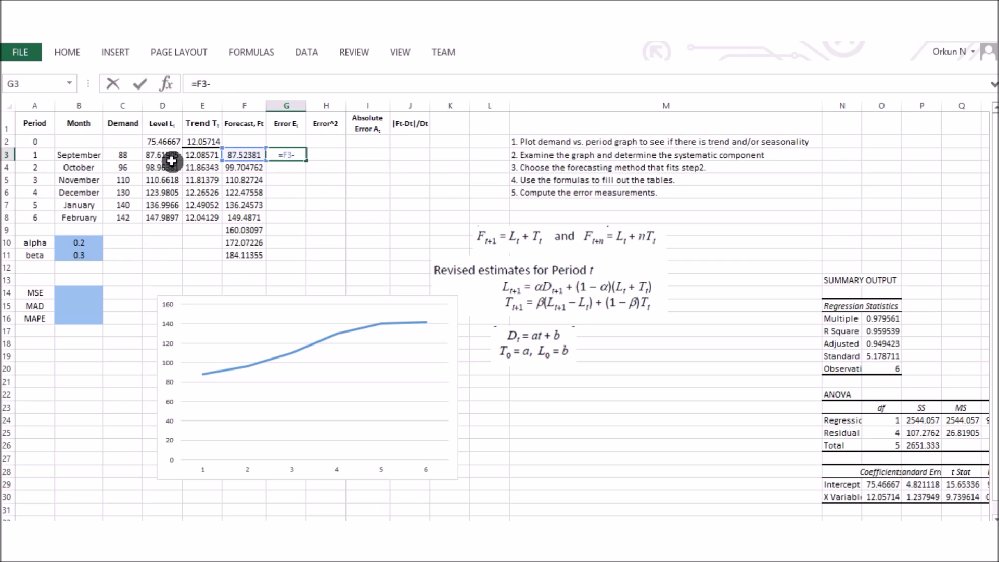
left_click(125, 154)
key("Return")
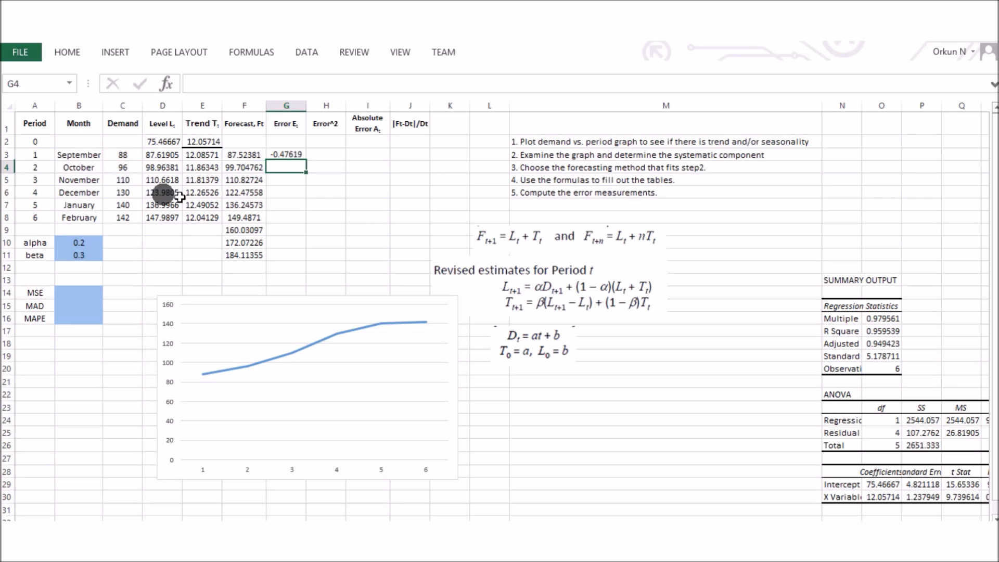
left_click(301, 157)
left_click_drag(304, 161, 298, 221)
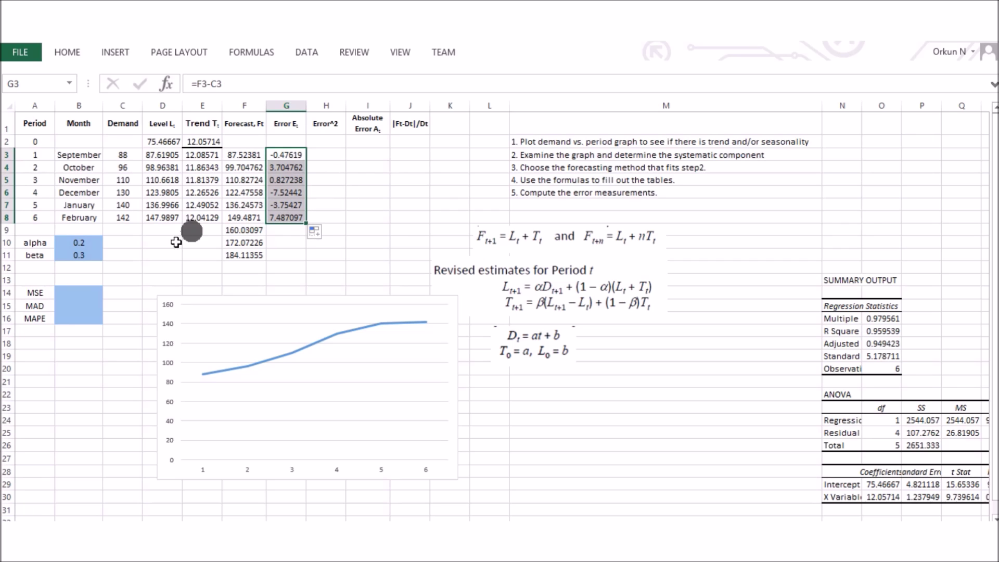
left_click(43, 293)
left_click(41, 308)
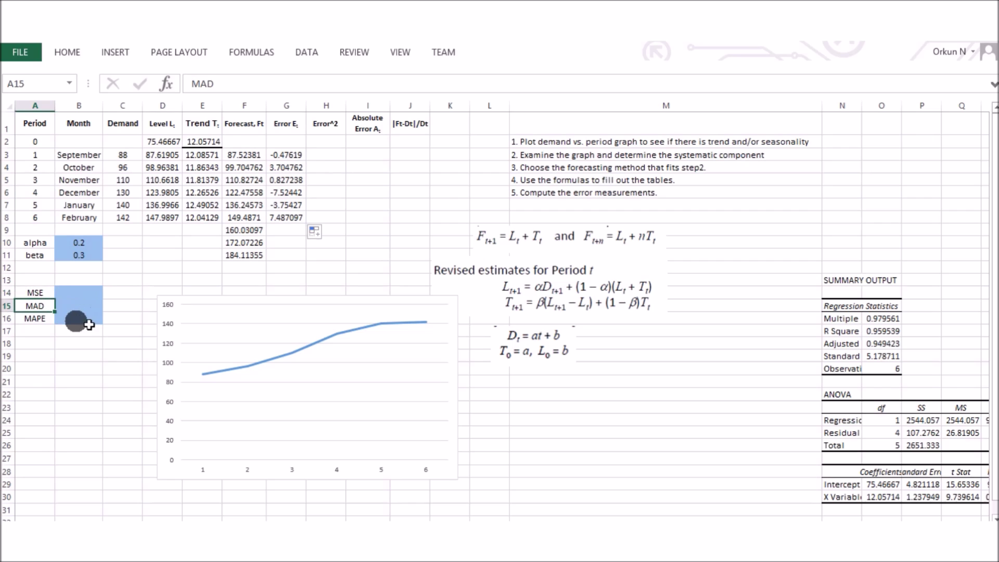
left_click(30, 323)
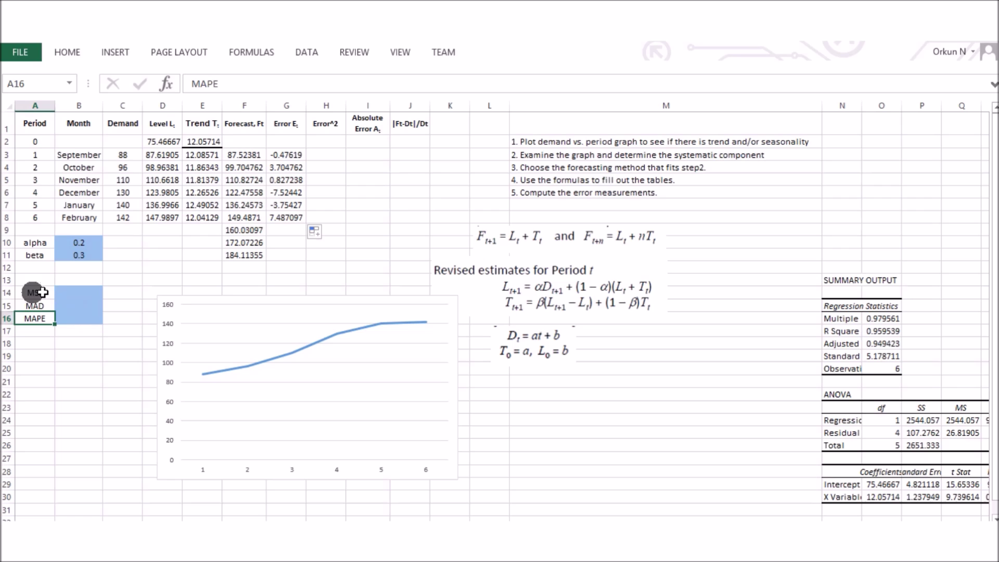
Compute the squared error in H3 as =G3*G3 and fill it down through H8.
left_click(327, 154)
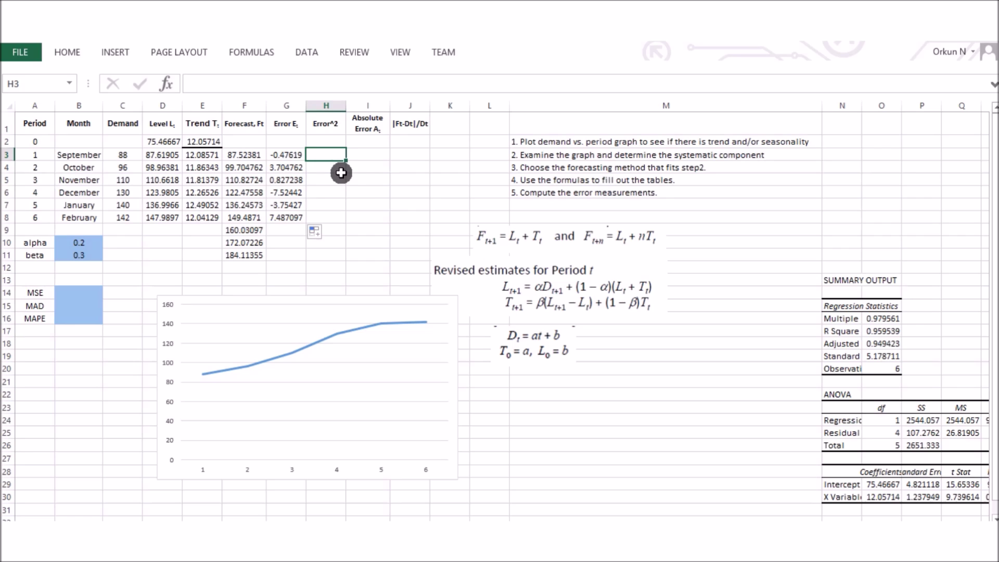
type("=")
left_click(284, 155)
type("*")
left_click(286, 155)
key("Return")
left_click(328, 155)
left_click_drag(345, 161, 334, 219)
Compute the period 1 absolute error in I3 as =ABS(G3) and fill it down through I8.
left_click(364, 154)
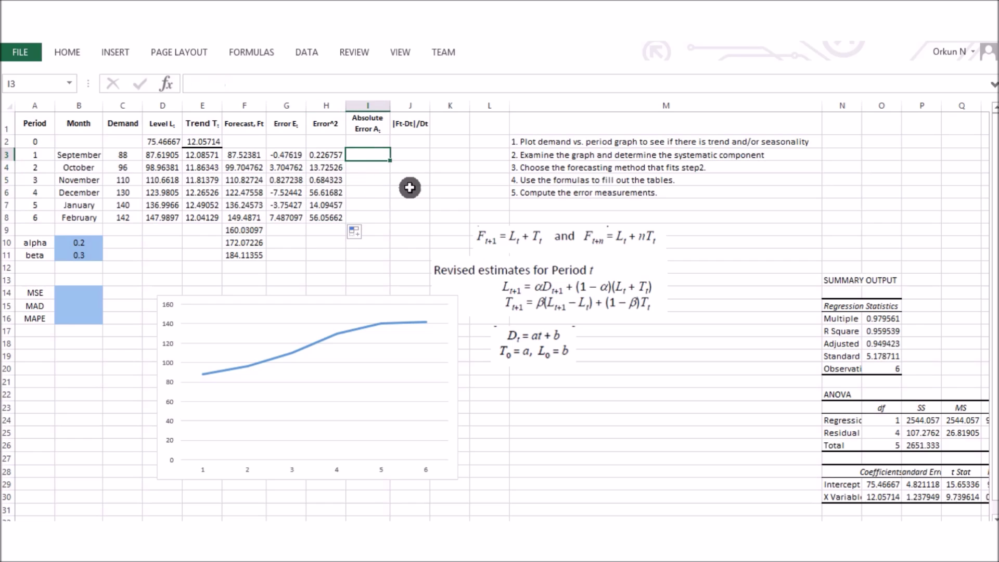
type("=")
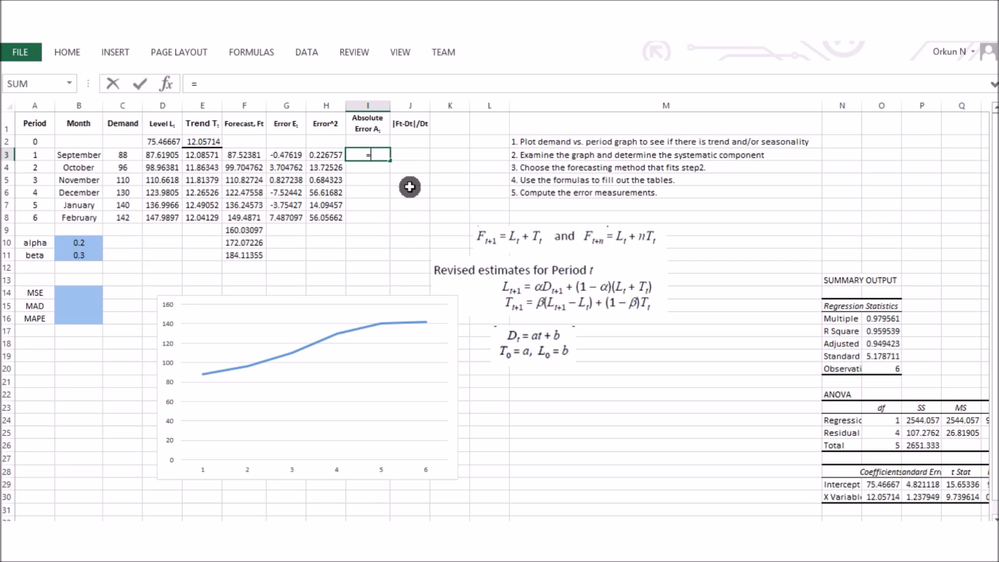
type("abs(")
left_click(285, 155)
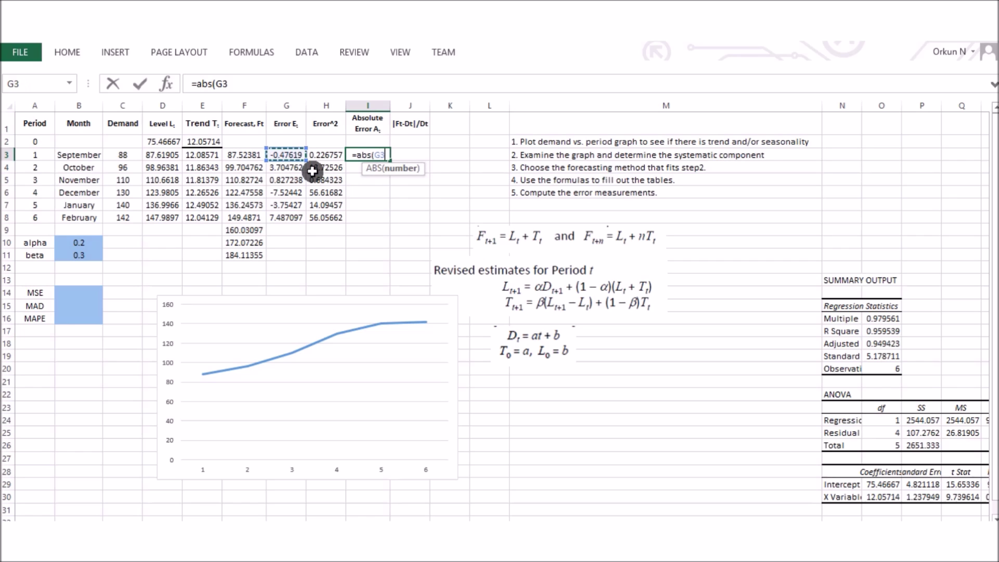
type(")")
key("Return")
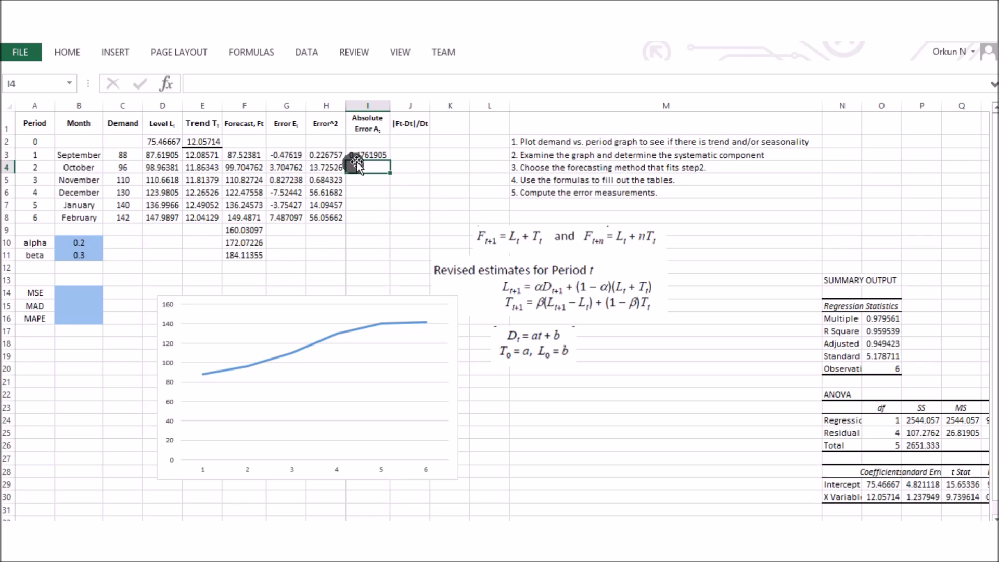
left_click(376, 155)
left_click_drag(390, 161, 394, 220)
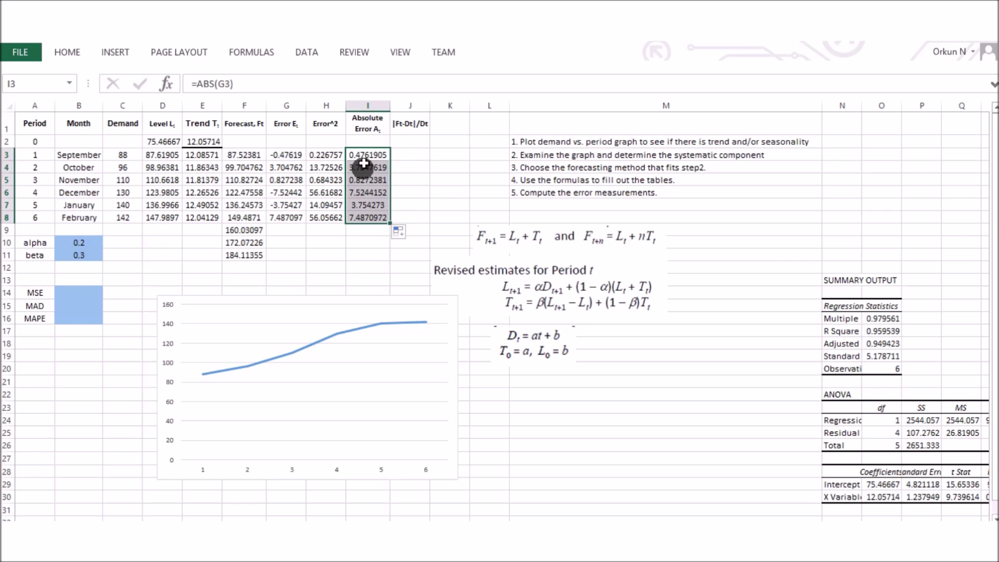
Compute the period 1 relative error in J3 as absolute error over demand, =I3/C3, and fill it down through J8.
left_click(411, 154)
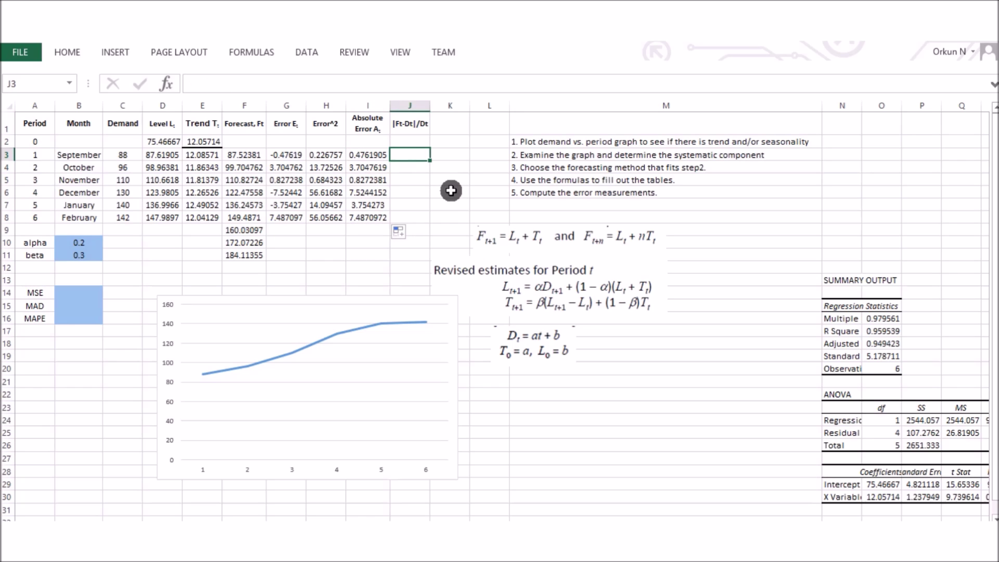
type("=")
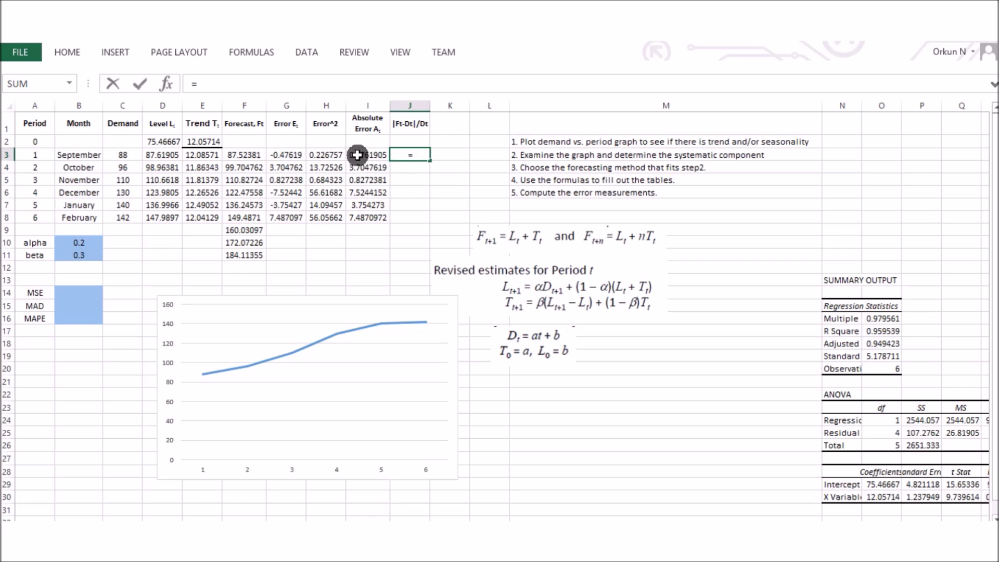
left_click(357, 155)
type("/")
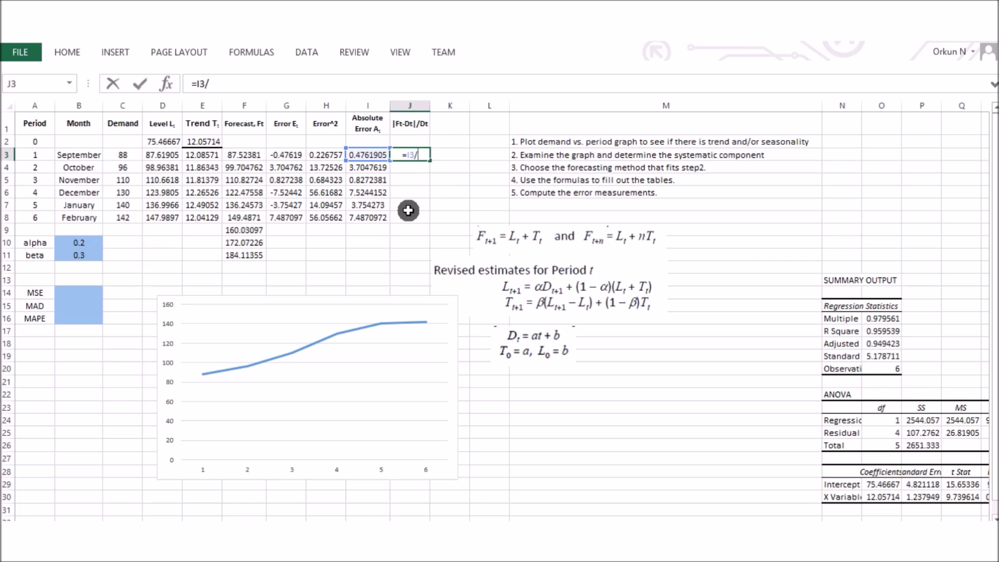
left_click(123, 155)
key("Return")
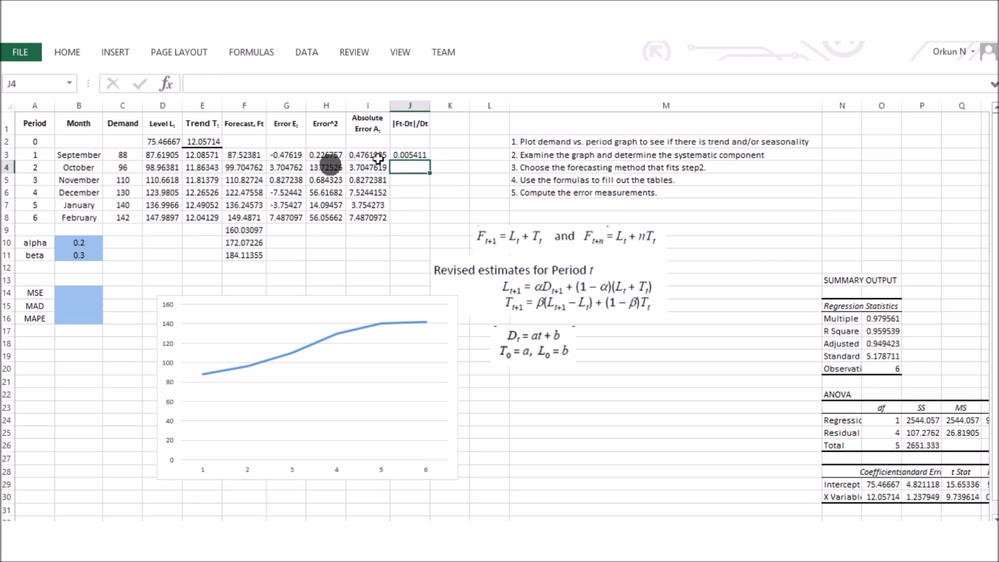
left_click(423, 152)
left_click_drag(428, 156, 423, 221)
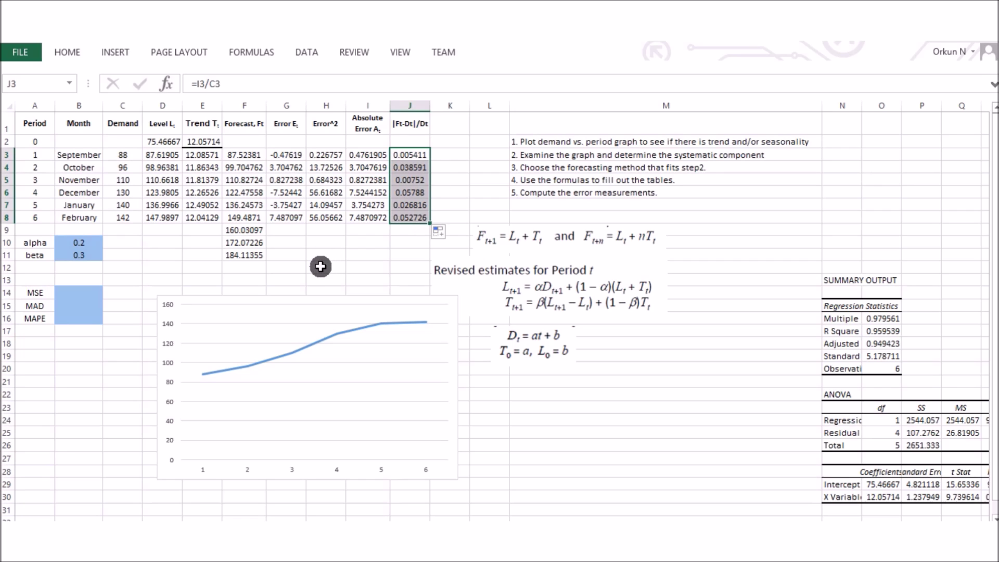
Compute the MSE in B14 as the average of the squared errors, =AVERAGE(H3:H8).
left_click(90, 292)
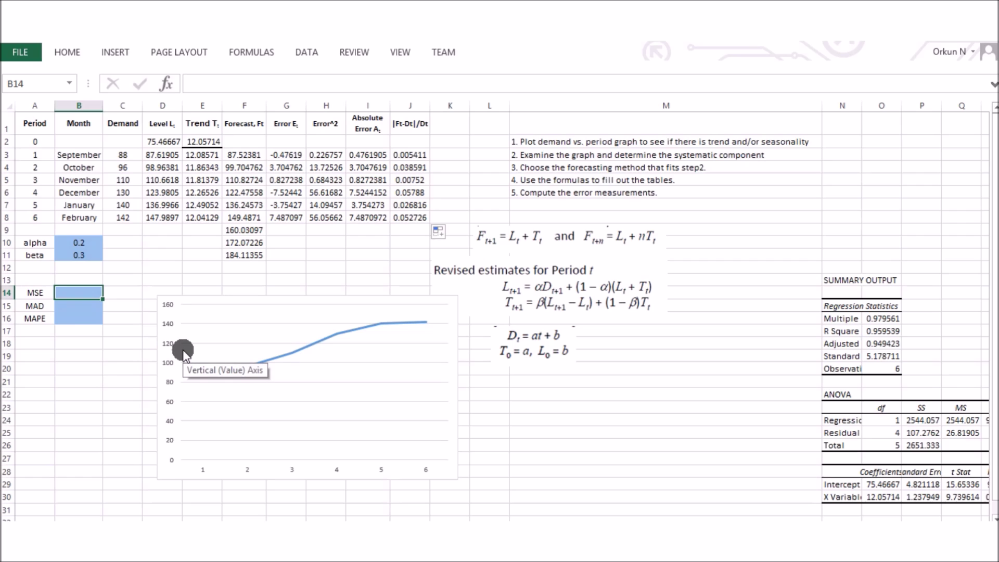
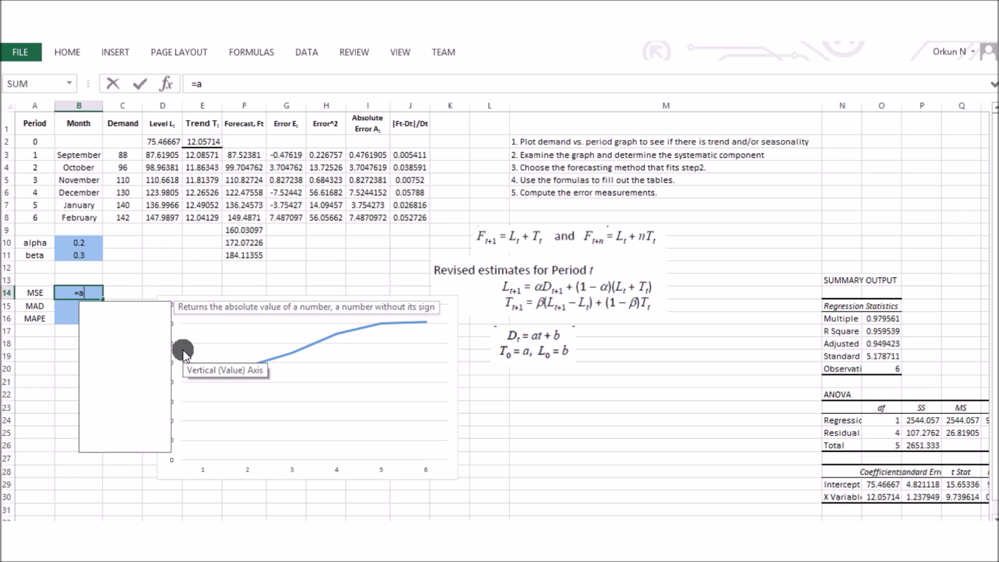
key("Tab")
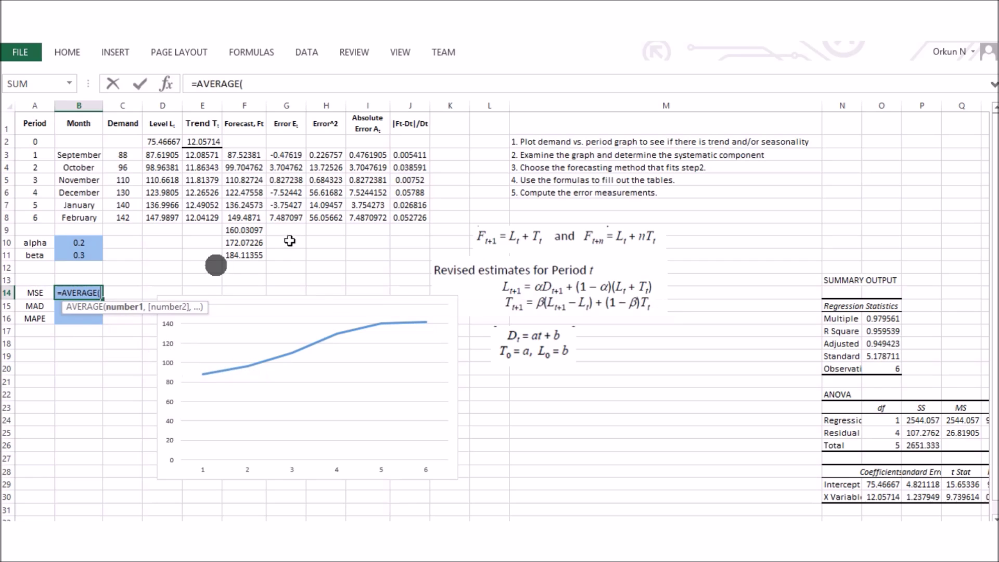
left_click(320, 157)
left_click_drag(322, 169, 328, 216)
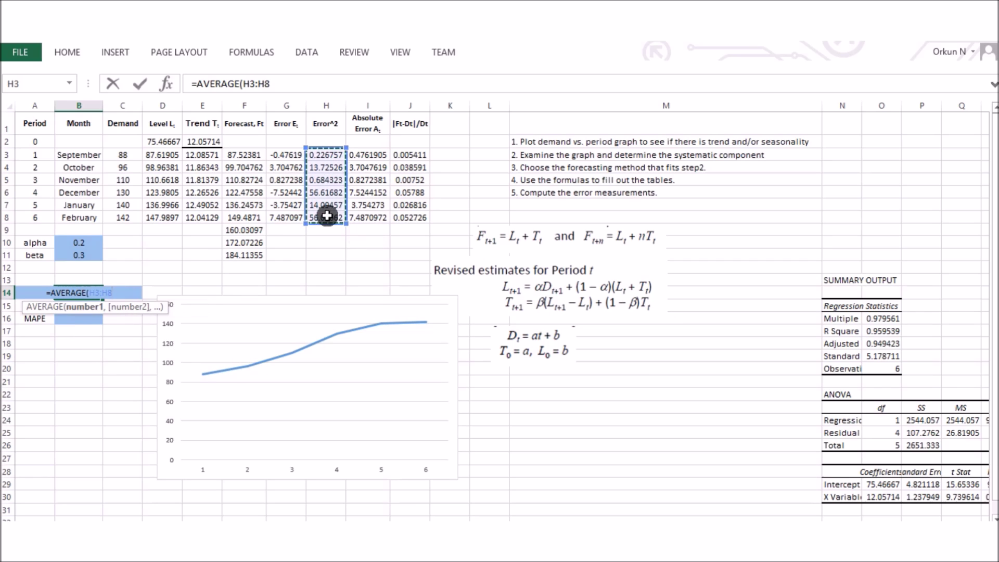
type(")")
key("Return")
Compute the MAD in B15 as the average of the absolute errors, =AVERAGE(I3:I8).
type("=av")
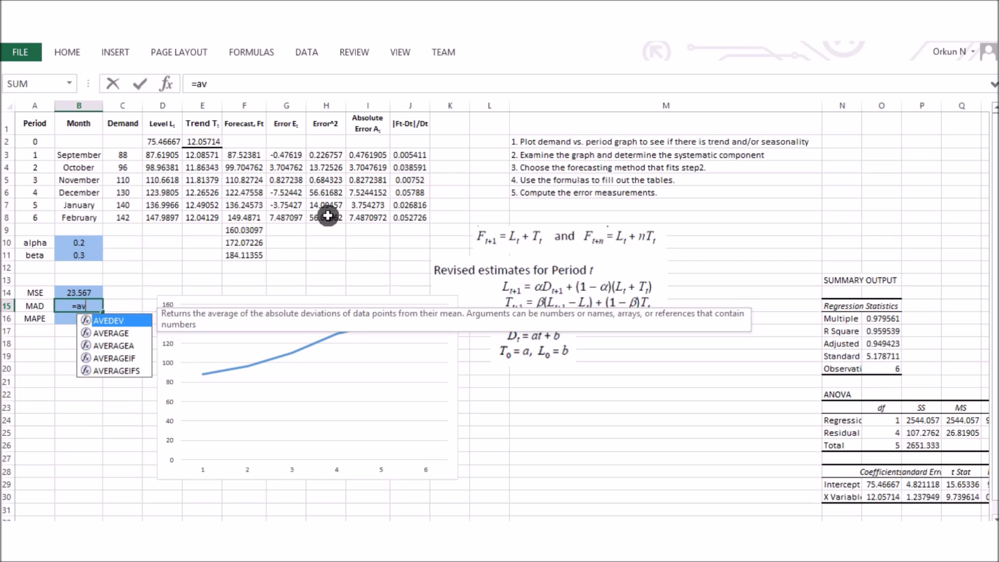
key("Down")
key("Tab")
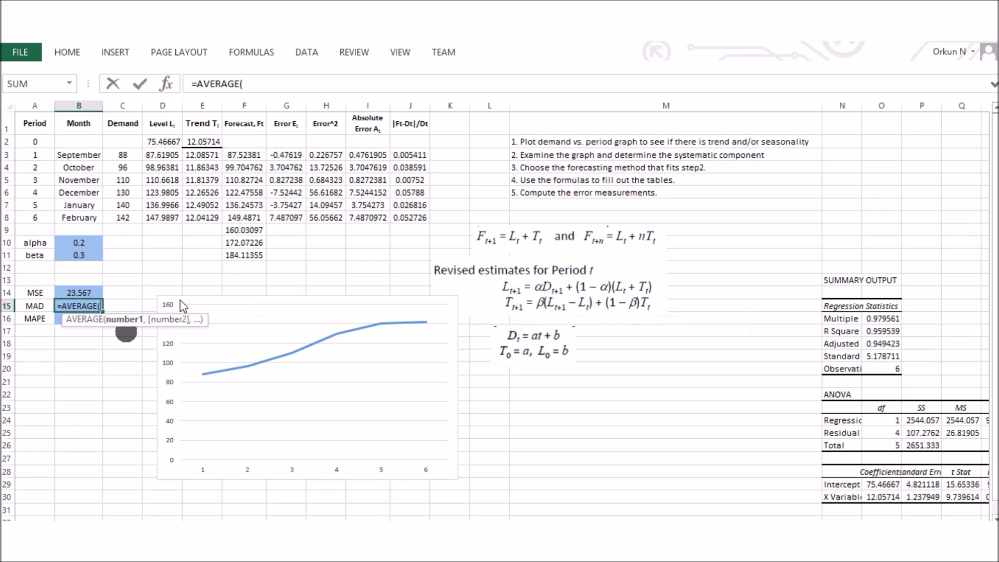
left_click_drag(360, 154, 364, 217)
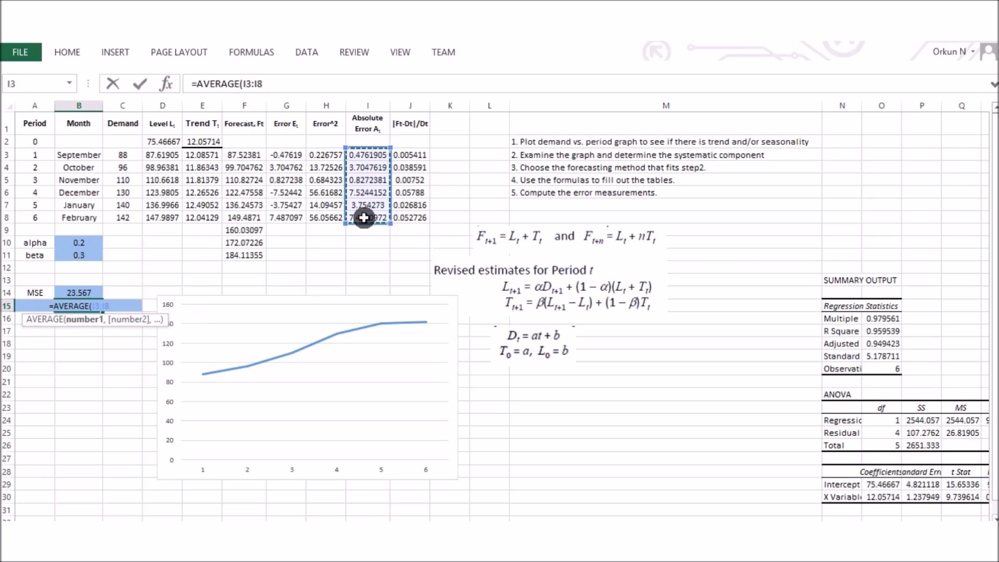
key("Return")
Compute the MAPE in B16 as the average of the relative errors, =AVERAGE(J3:J8).
type("=av")
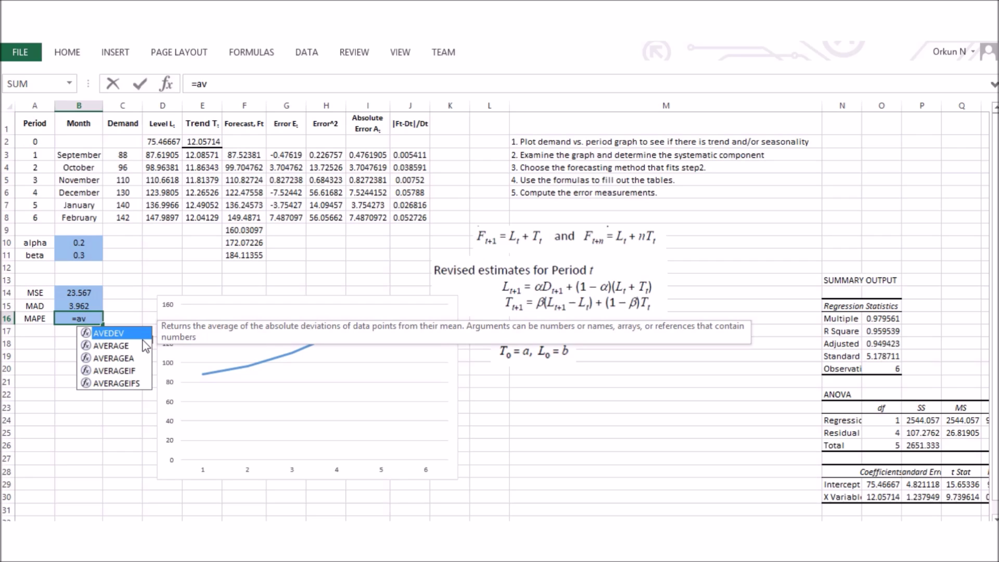
double_click(126, 348)
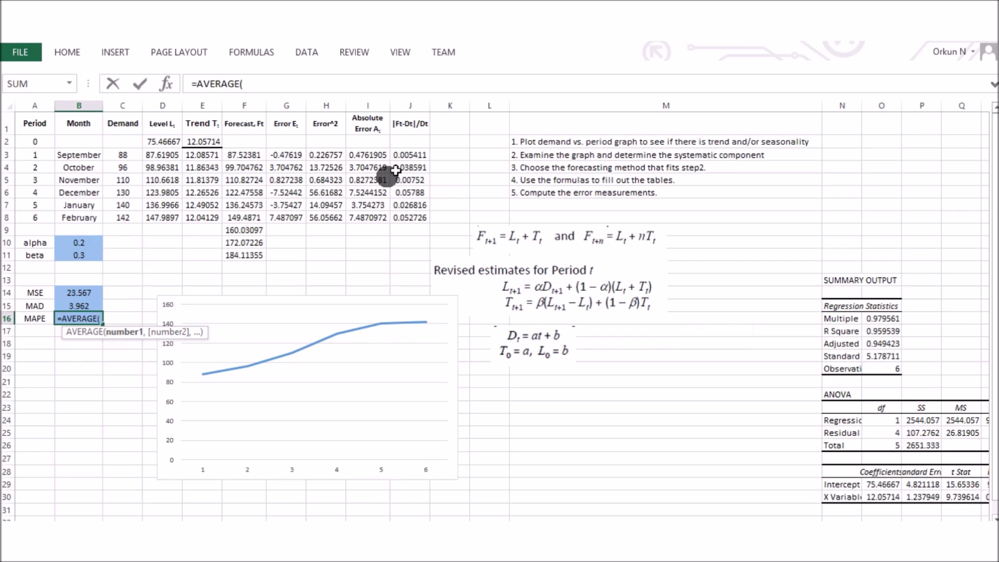
left_click_drag(401, 155, 401, 214)
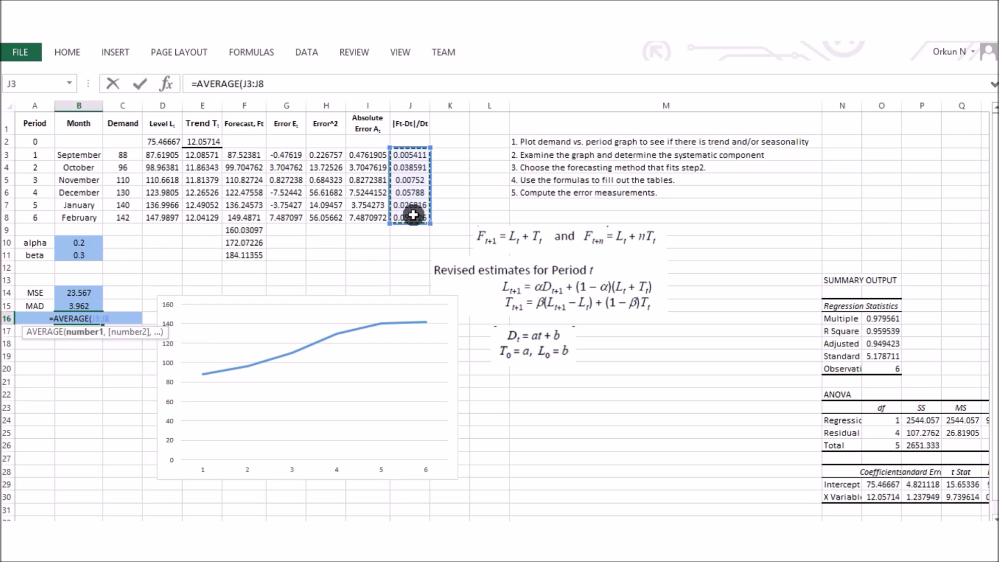
key("Return")
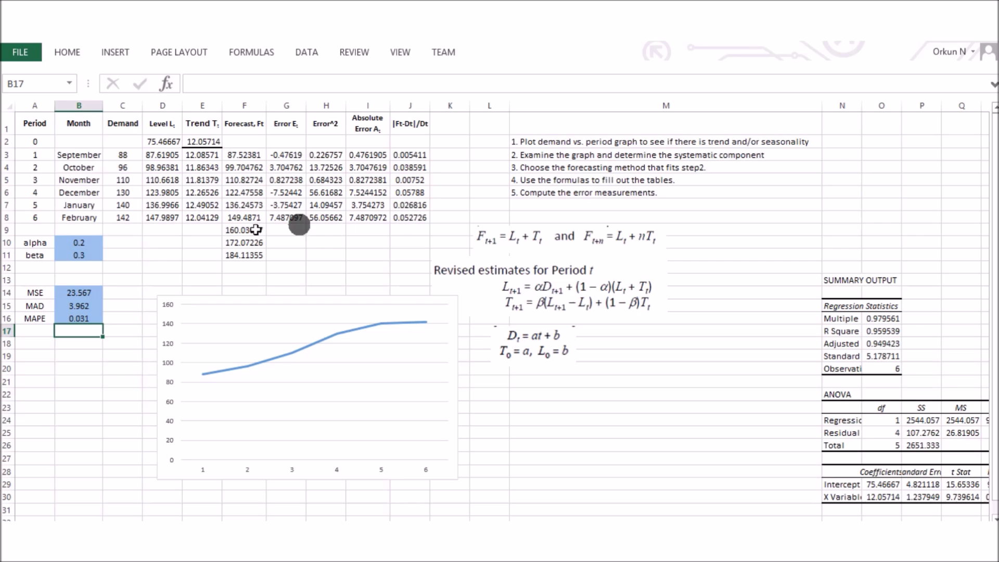
Open Solver and set its objective to minimize the MSE in $B$14.
left_click_drag(81, 292, 81, 318)
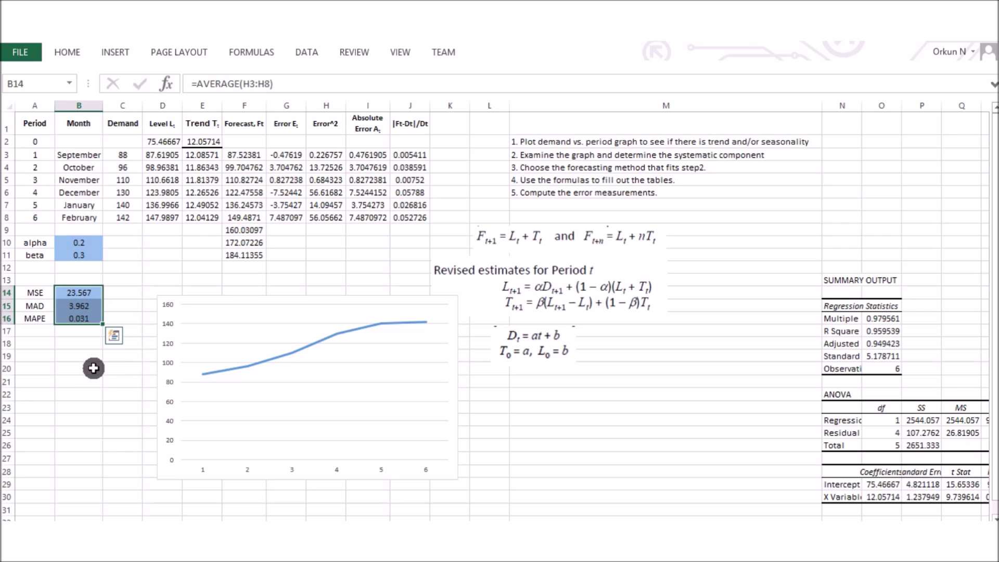
left_click(306, 52)
left_click(922, 73)
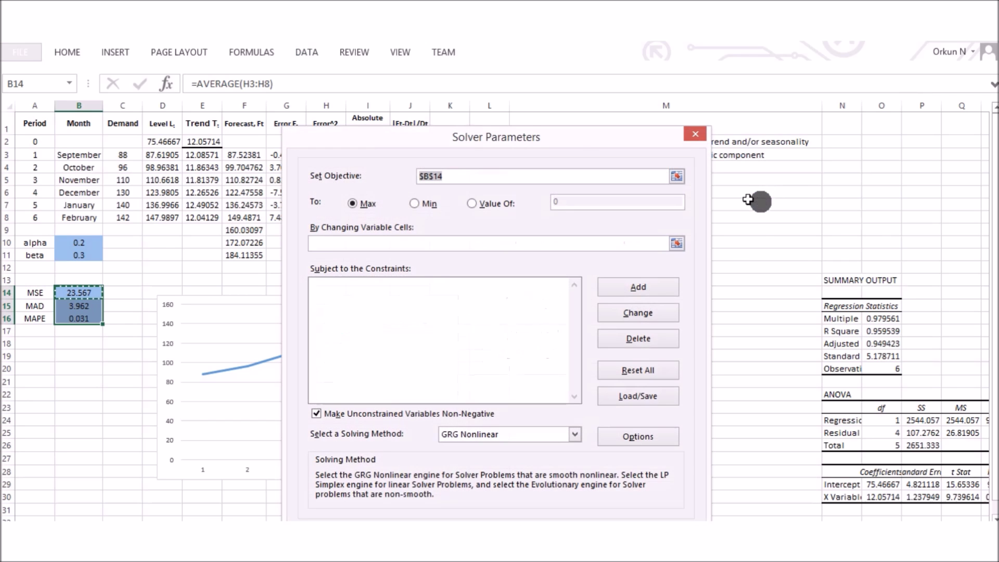
left_click_drag(544, 143, 821, 88)
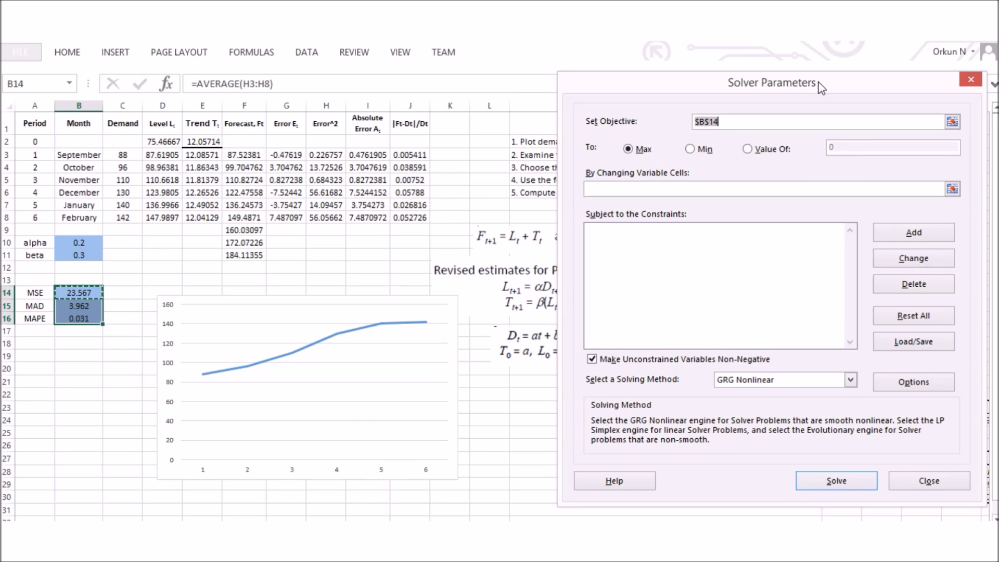
scroll(676, 153, "down", 2)
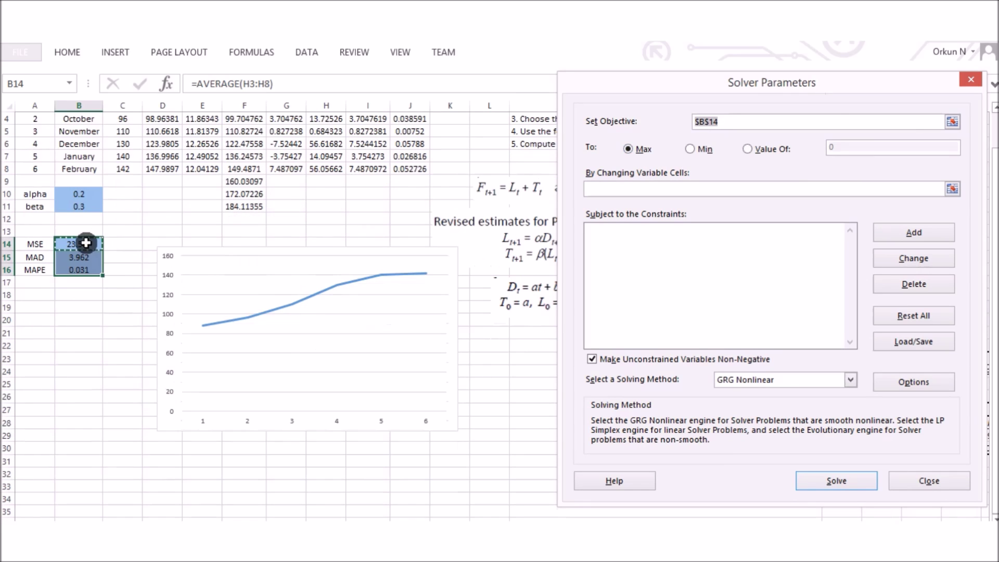
scroll(83, 252, "up", 2)
left_click(81, 290)
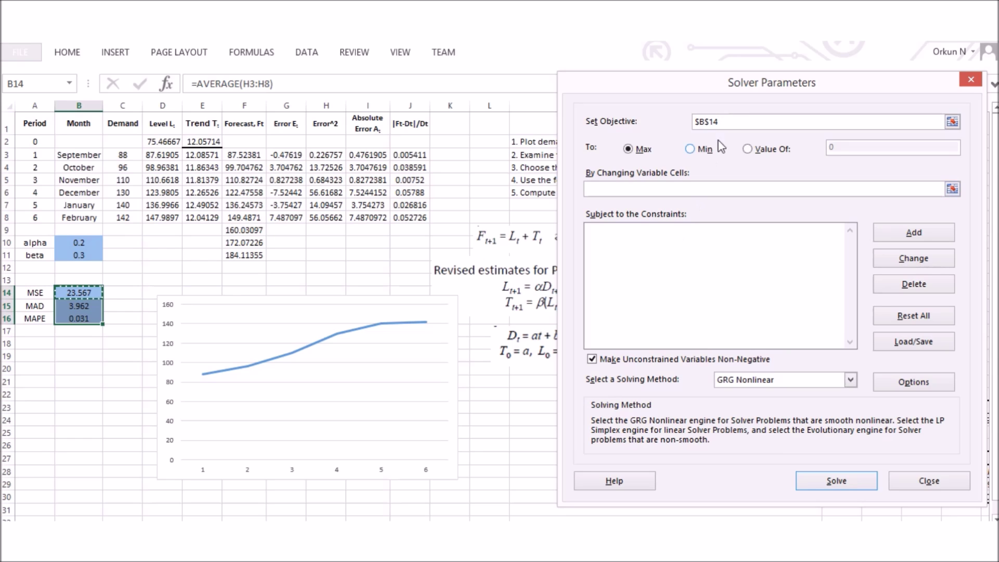
double_click(687, 123)
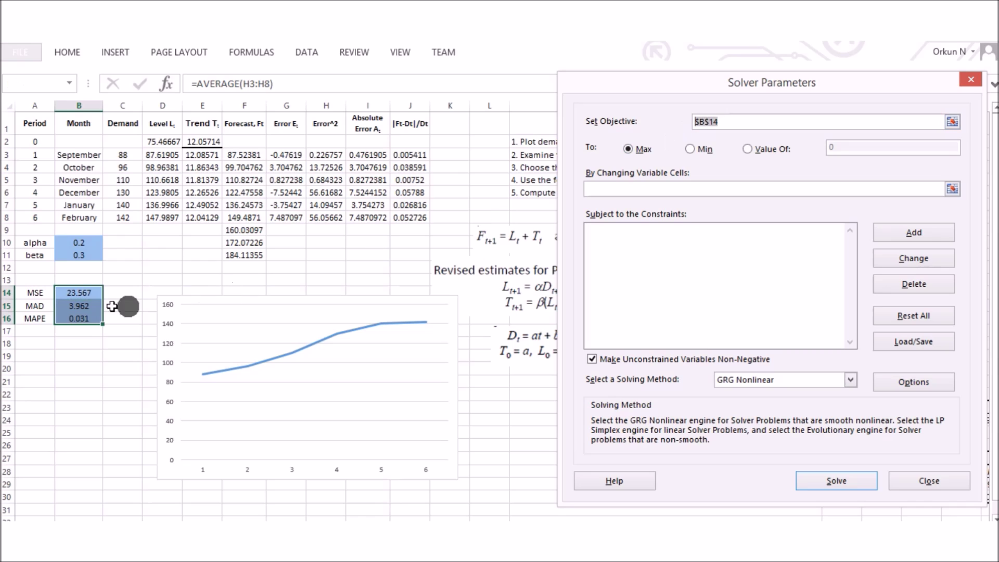
left_click(78, 293)
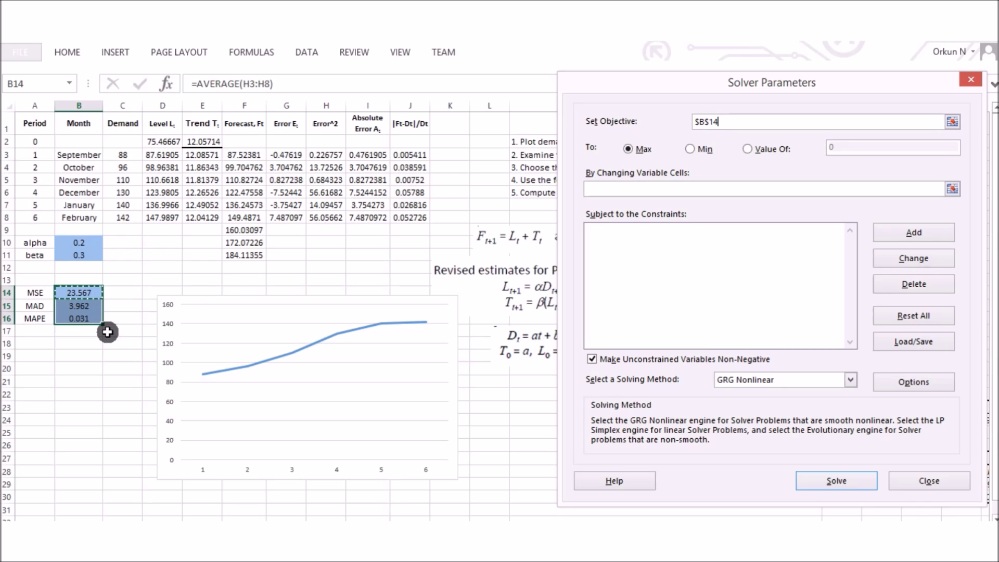
left_click(689, 150)
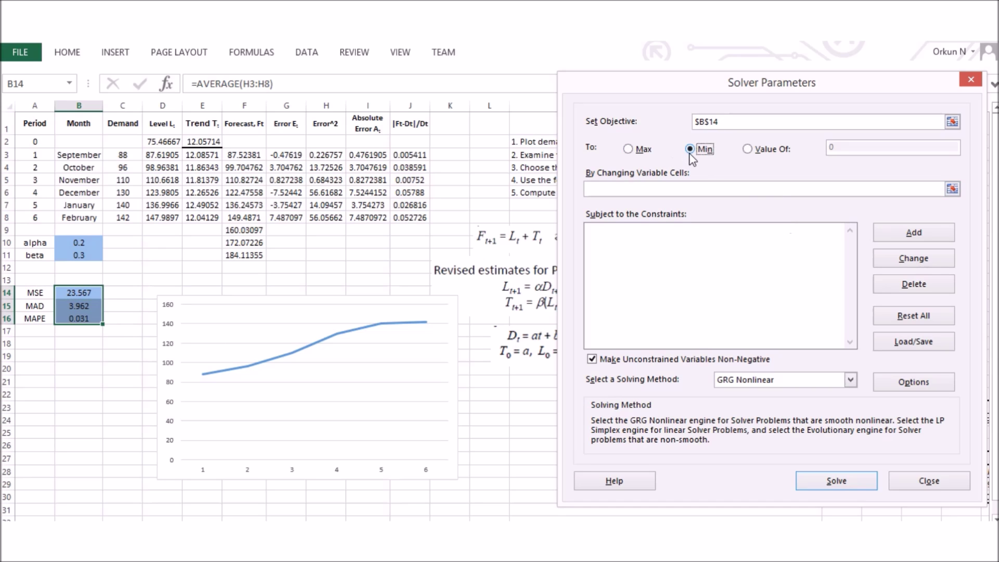
Set Solver's changing variable cells to the alpha and beta values in $B$10:$B$11.
left_click(781, 189)
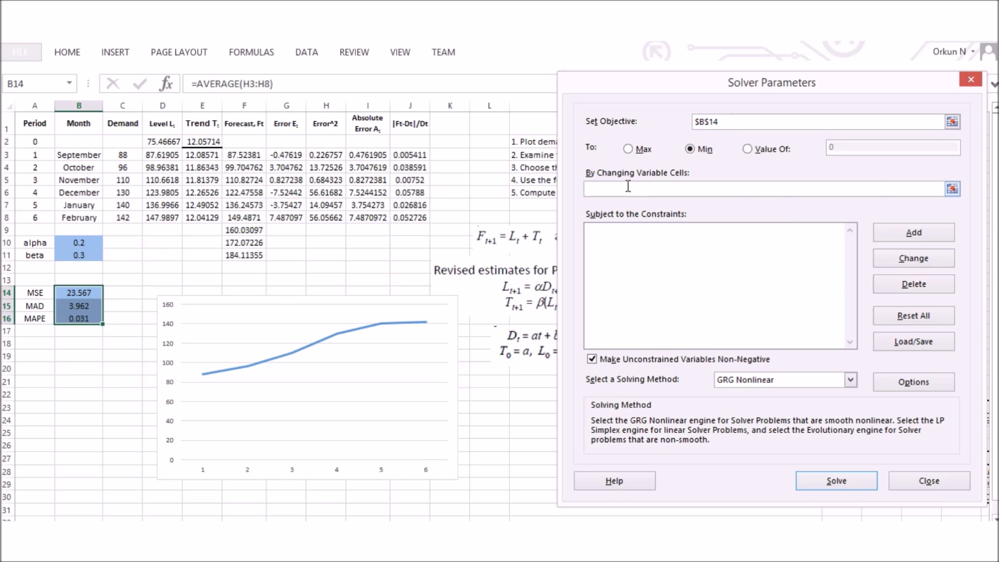
left_click(952, 190)
left_click_drag(82, 243, 84, 260)
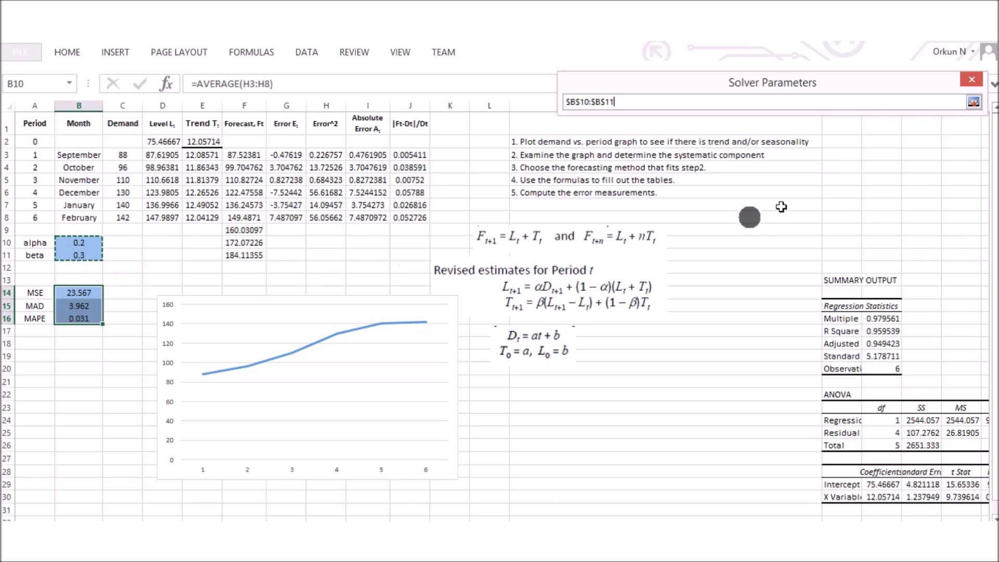
left_click(974, 102)
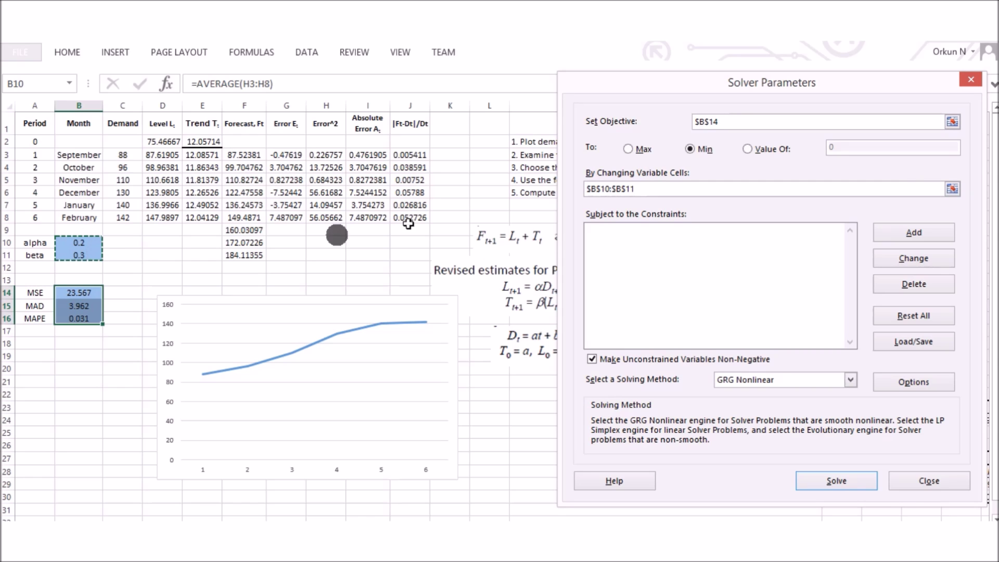
Add a Solver constraint requiring the alpha and beta cells $B$10:$B$11 to be <= 1.
left_click(902, 234)
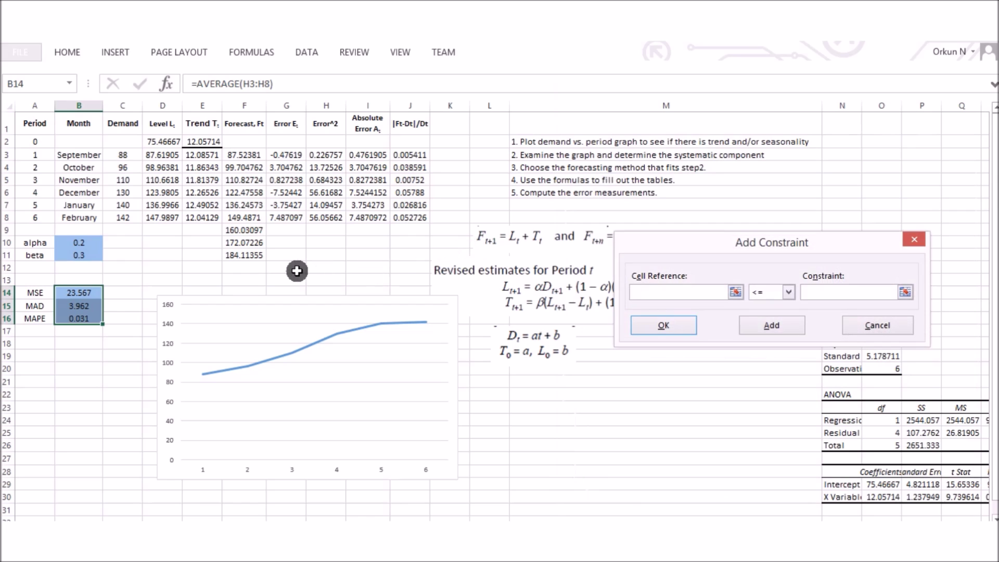
left_click_drag(79, 243, 83, 255)
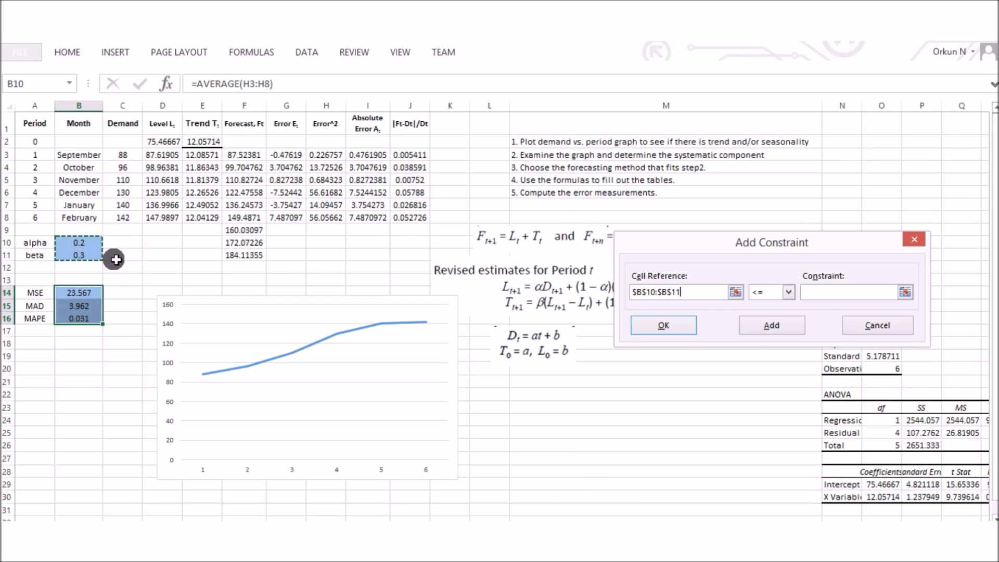
left_click(813, 291)
type("1")
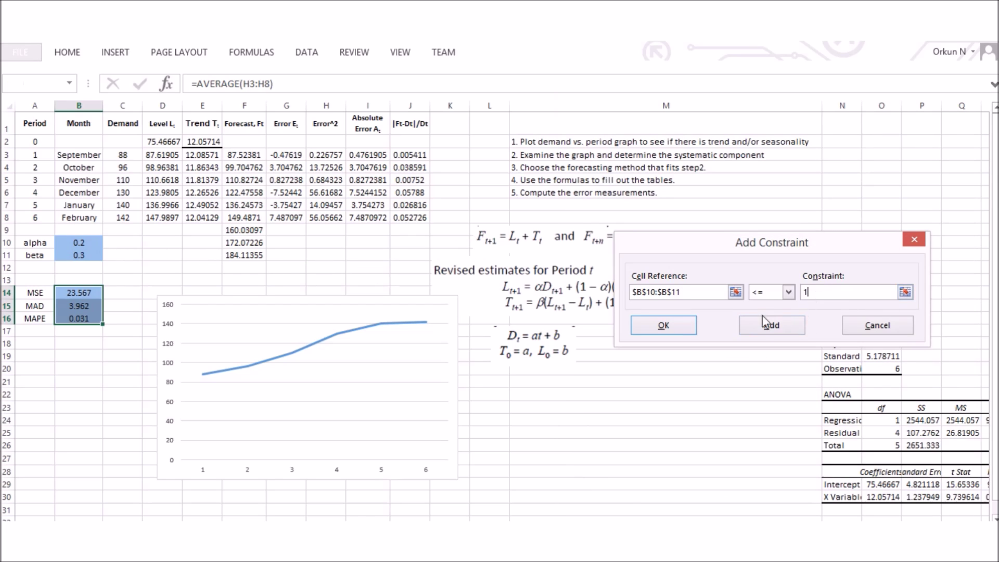
left_click(661, 327)
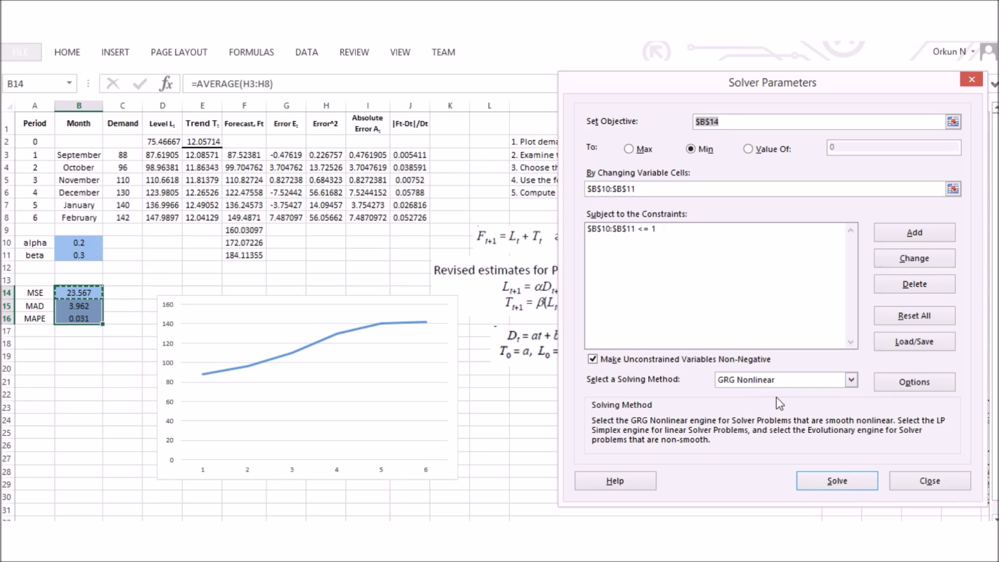
Solve the model, keep the Solver solution, and check the alpha, beta and MSE cells.
left_click(835, 476)
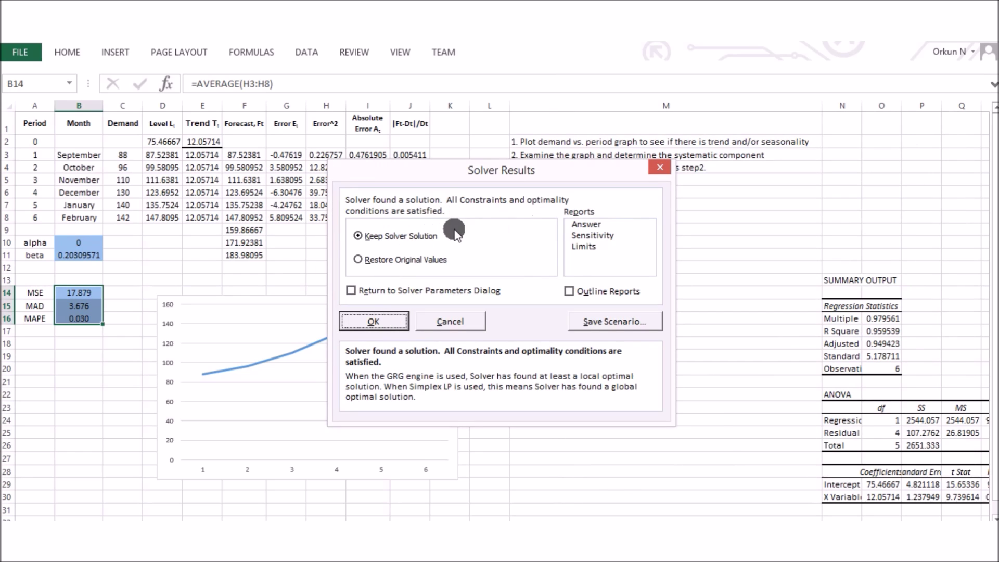
left_click(373, 321)
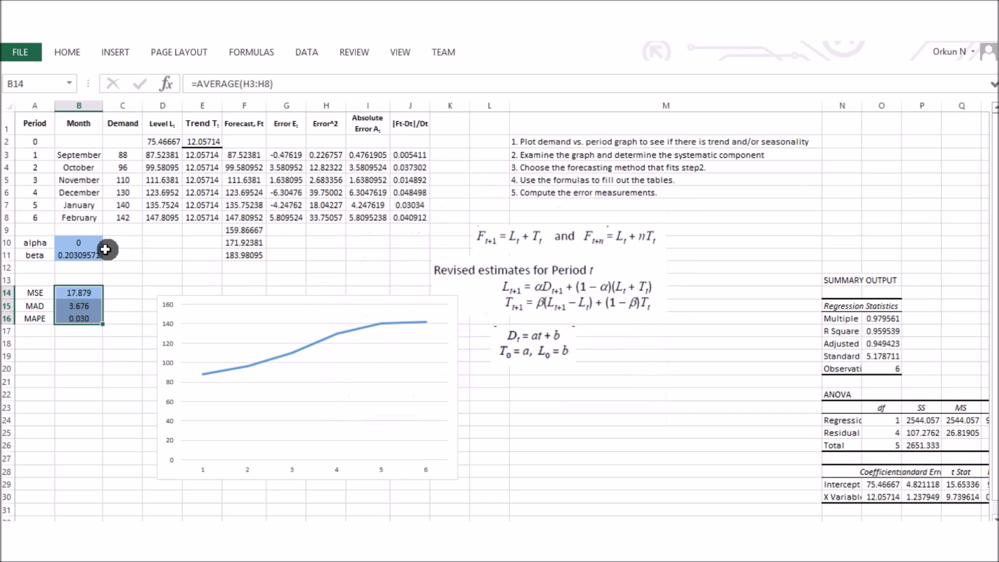
left_click(86, 243)
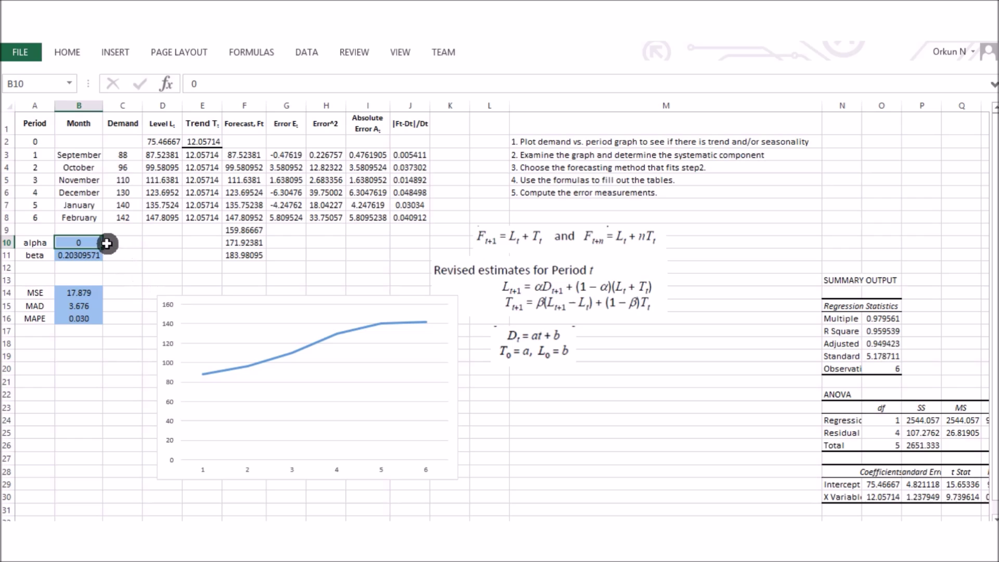
left_click(89, 256)
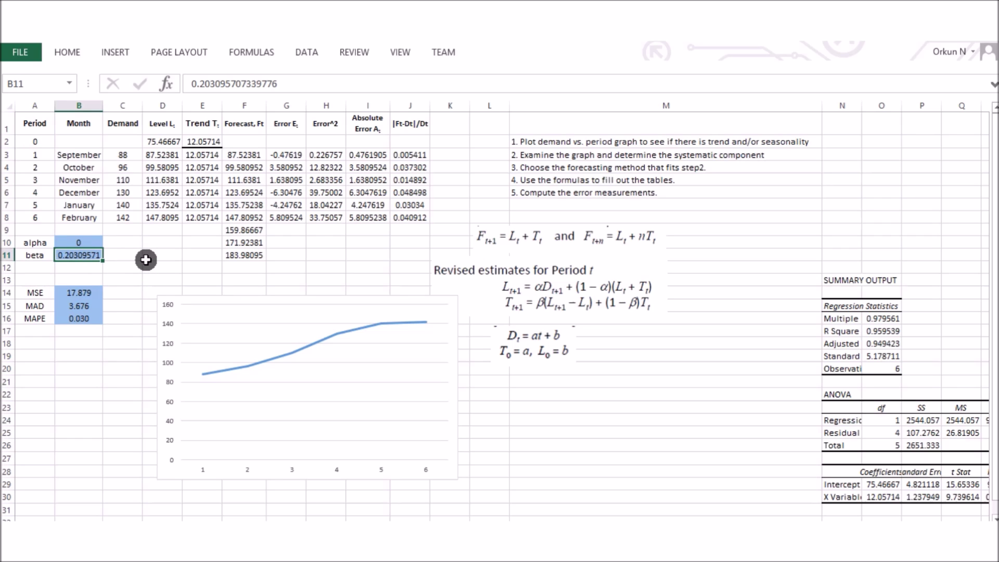
left_click(82, 291)
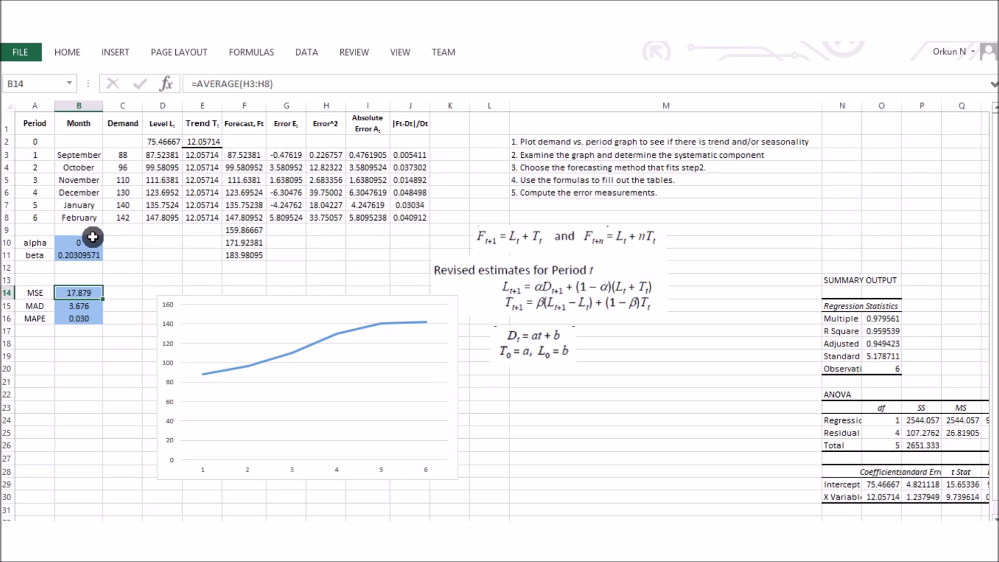
Copy the MSE, MAD and MAPE results in B14:B16 and paste them as values starting at B19.
left_click_drag(81, 292, 73, 318)
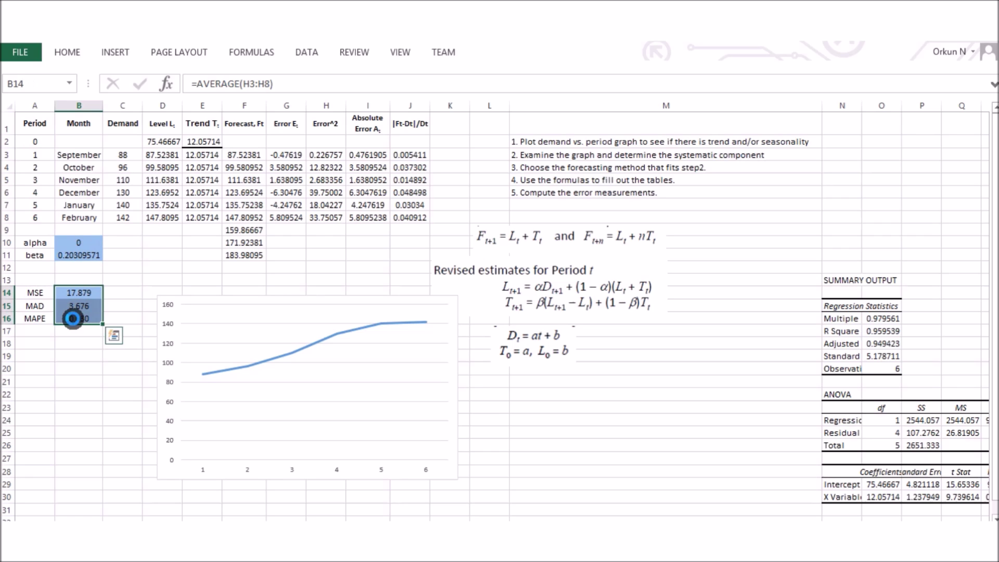
key("ctrl+c")
left_click(77, 354)
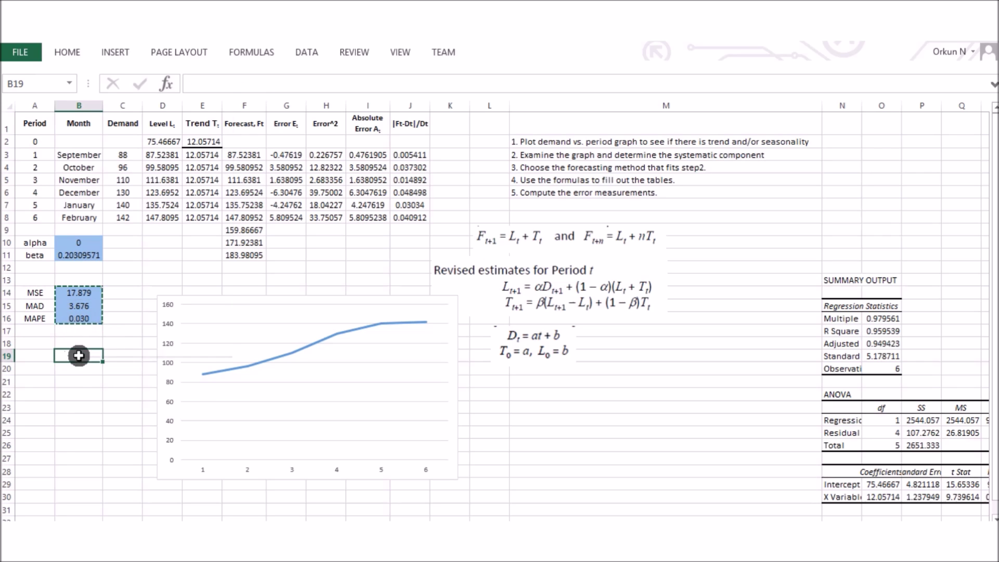
right_click(79, 355)
left_click(134, 128)
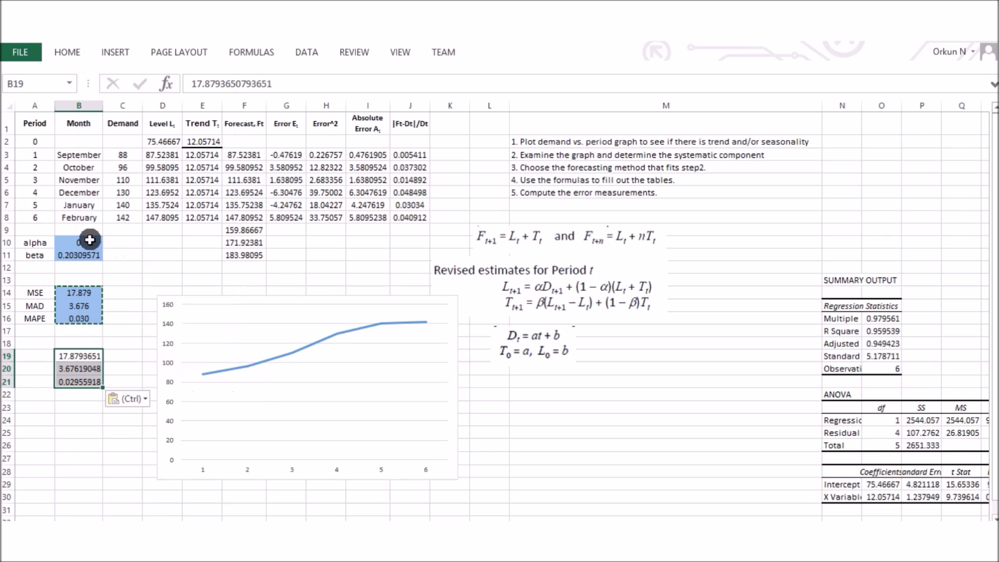
Set alpha in B10 to 0.2 and beta in B11 to 0.3, and compare the MSE in B14 with the pasted one in B19.
left_click(87, 241)
type("0.2")
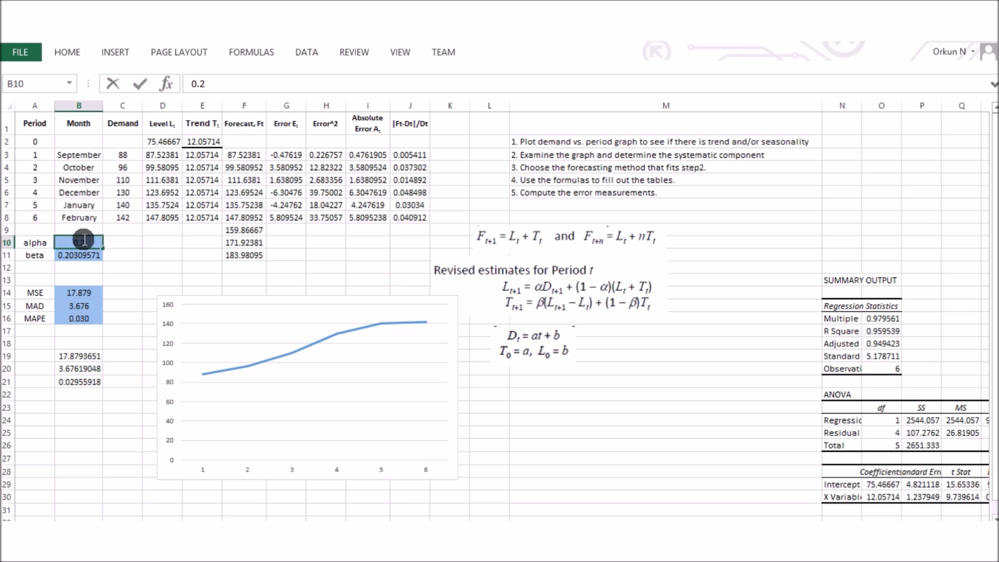
key("Return")
type("0.3")
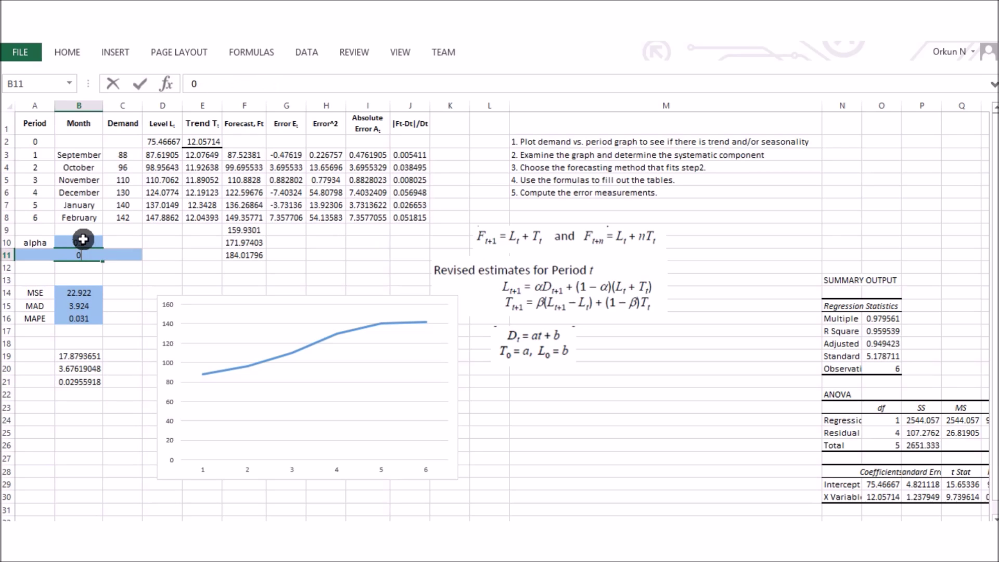
key("Return")
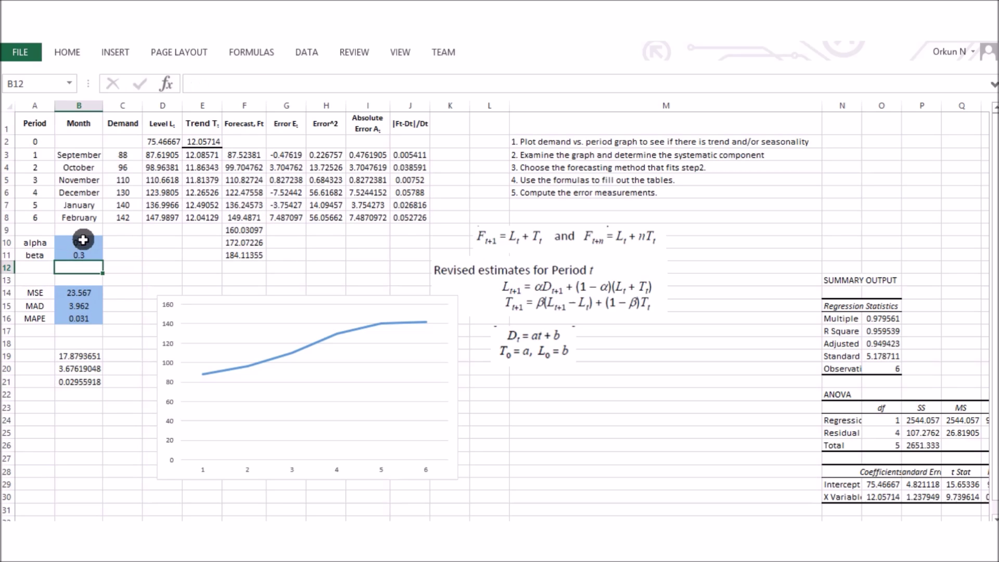
left_click(87, 293)
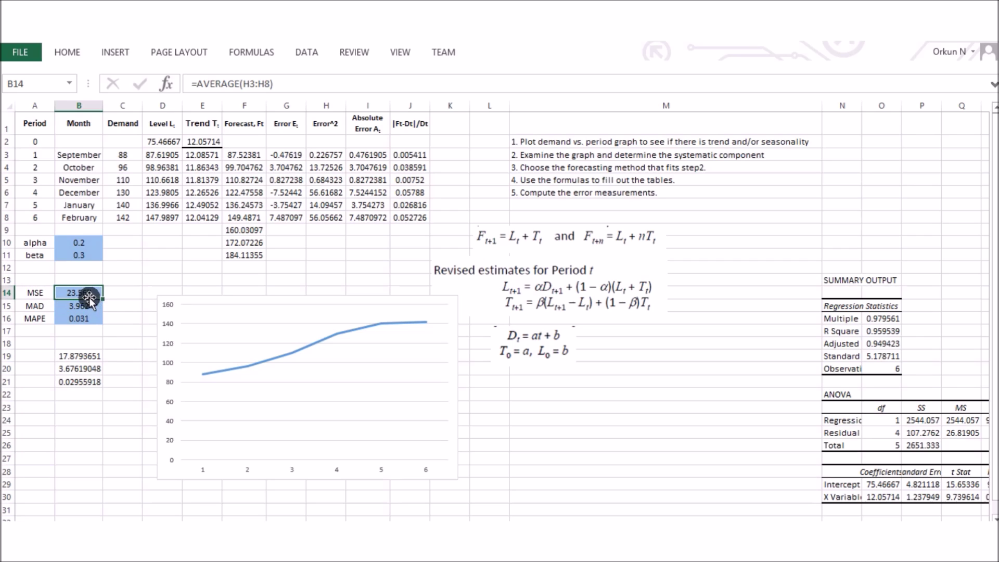
left_click(99, 354)
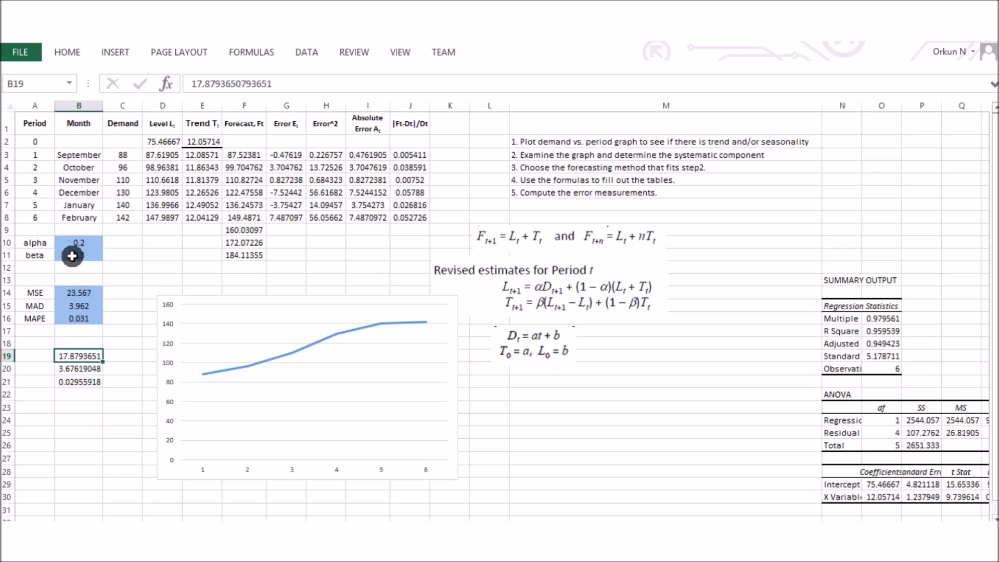
Run Solver again with the same settings, keep its solution, and select the alpha and beta cells B10:B11.
left_click(325, 51)
left_click(910, 92)
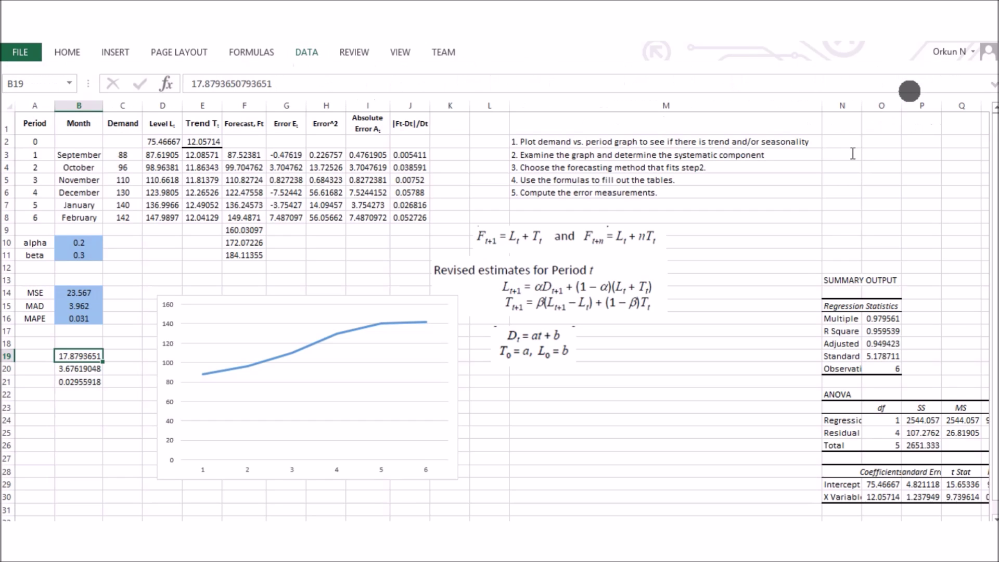
left_click(825, 486)
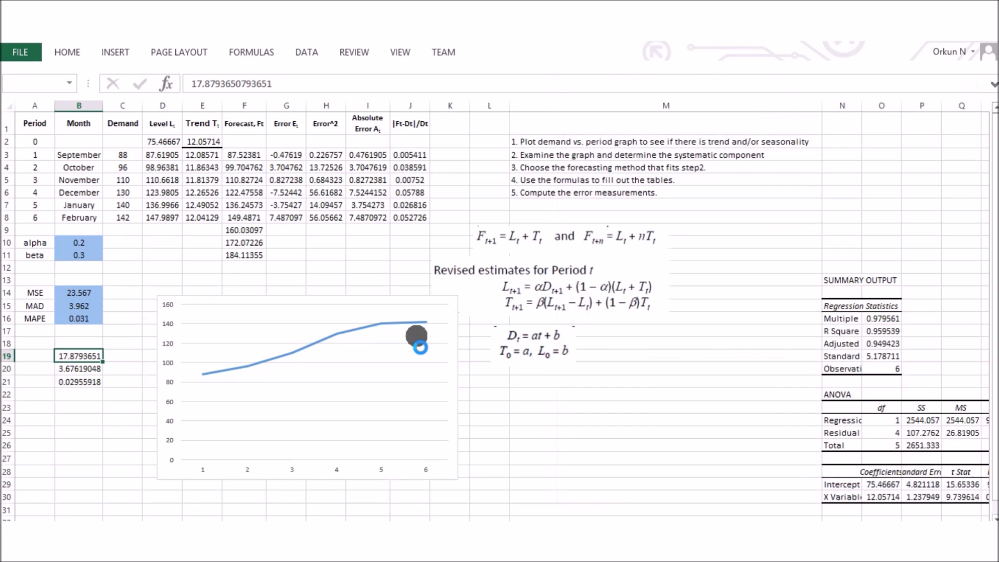
left_click(368, 319)
left_click(363, 319)
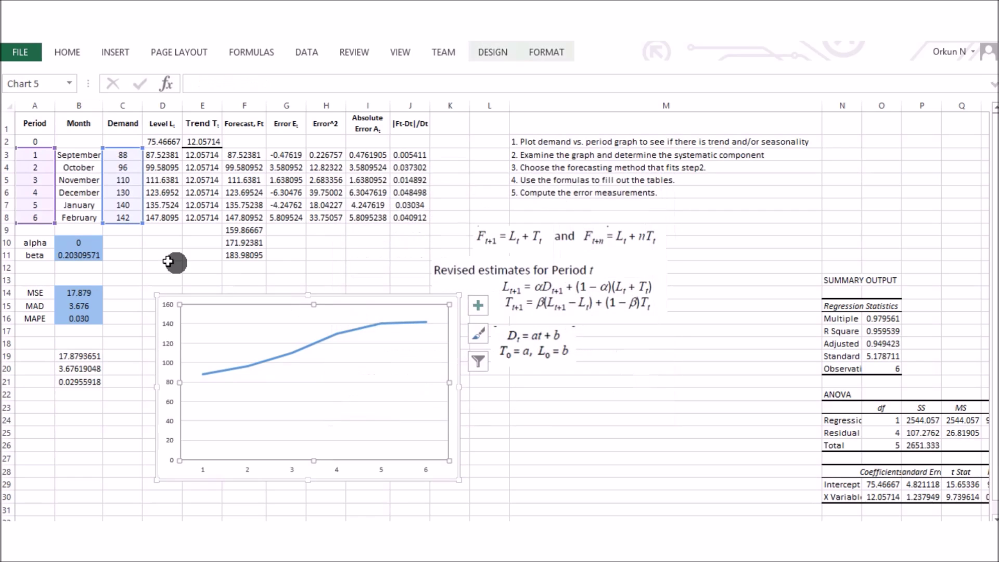
left_click_drag(77, 242, 84, 255)
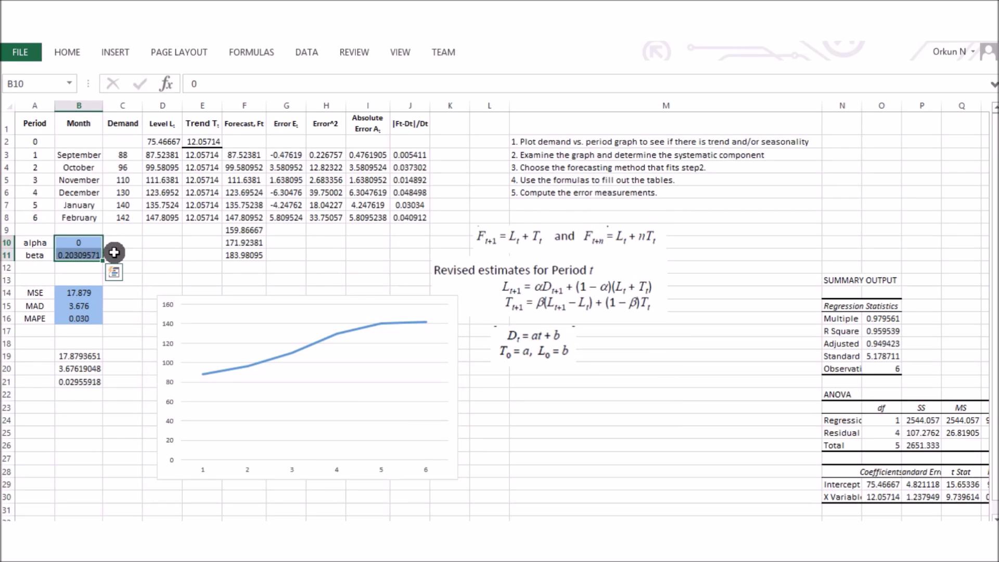